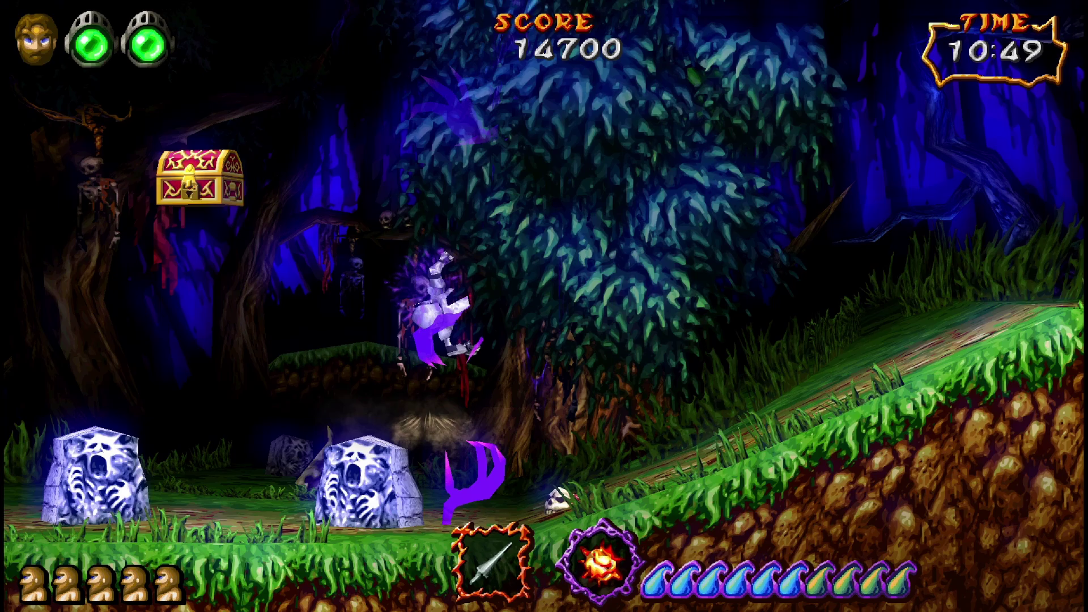
pyautogui.press('a')
pyautogui.press('Right')
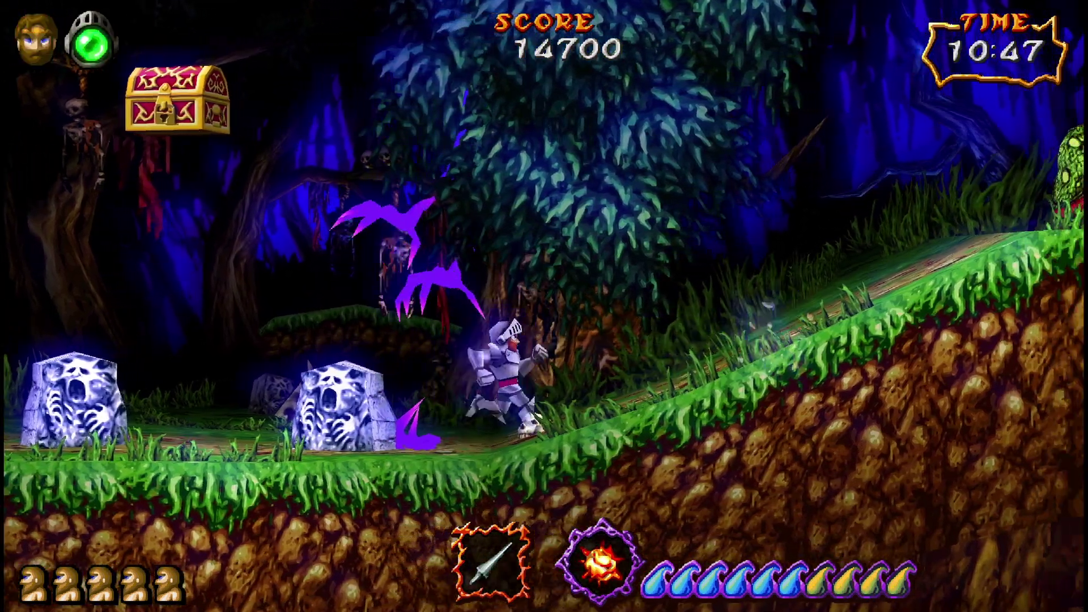
pyautogui.press('Right')
pyautogui.press('Up')
pyautogui.press('a')
pyautogui.press('a')
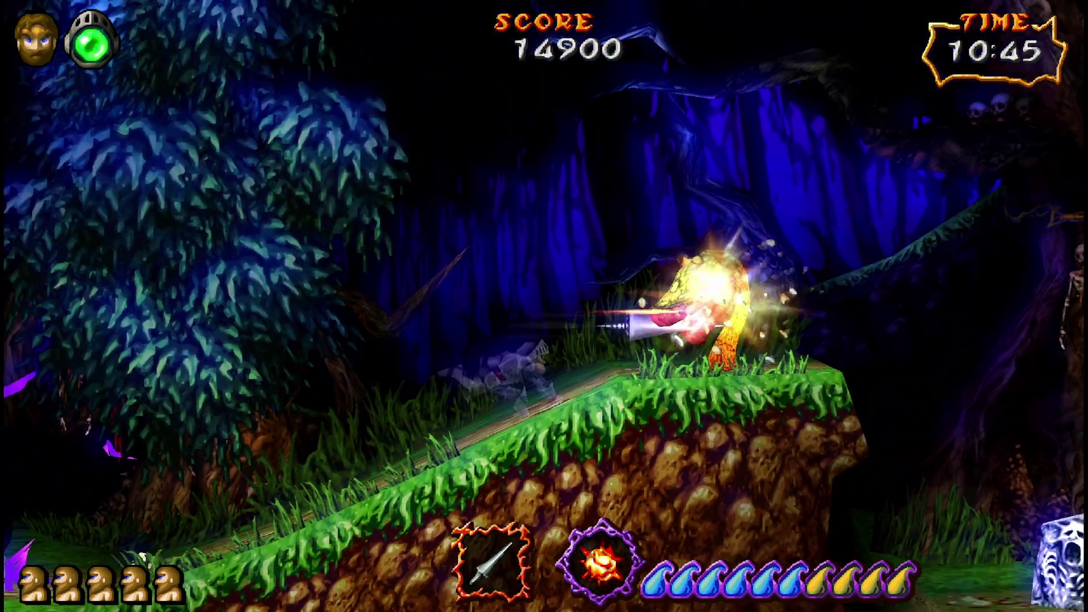
pyautogui.press('Right')
pyautogui.press('z')
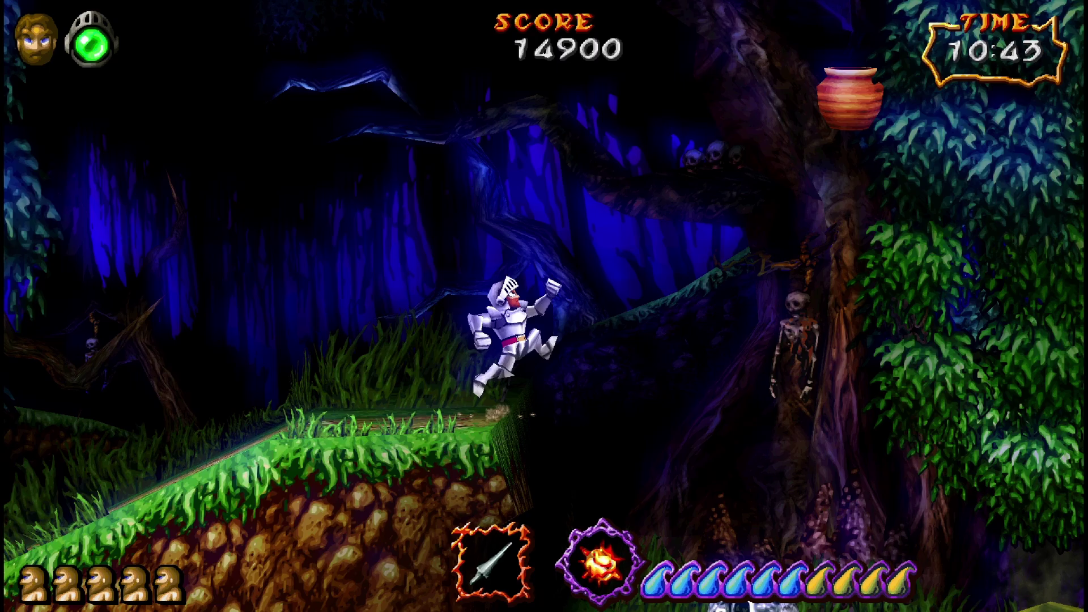
pyautogui.press('Right')
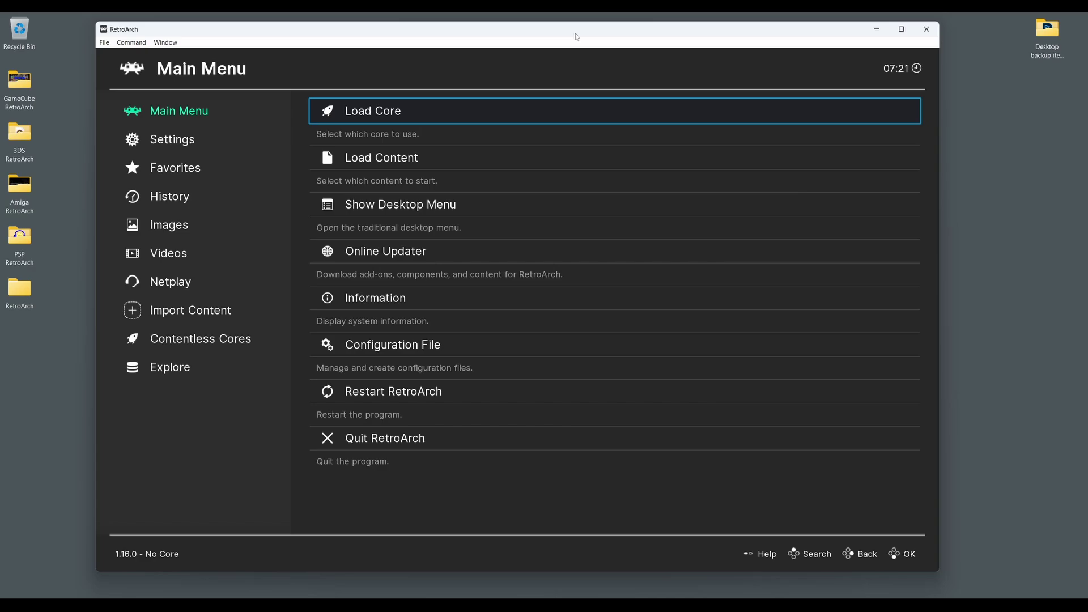
# - Open the Core Downloader from the core loading list
pyautogui.press('Return')
pyautogui.press('Up')
pyautogui.press('Up')
pyautogui.press('Up')
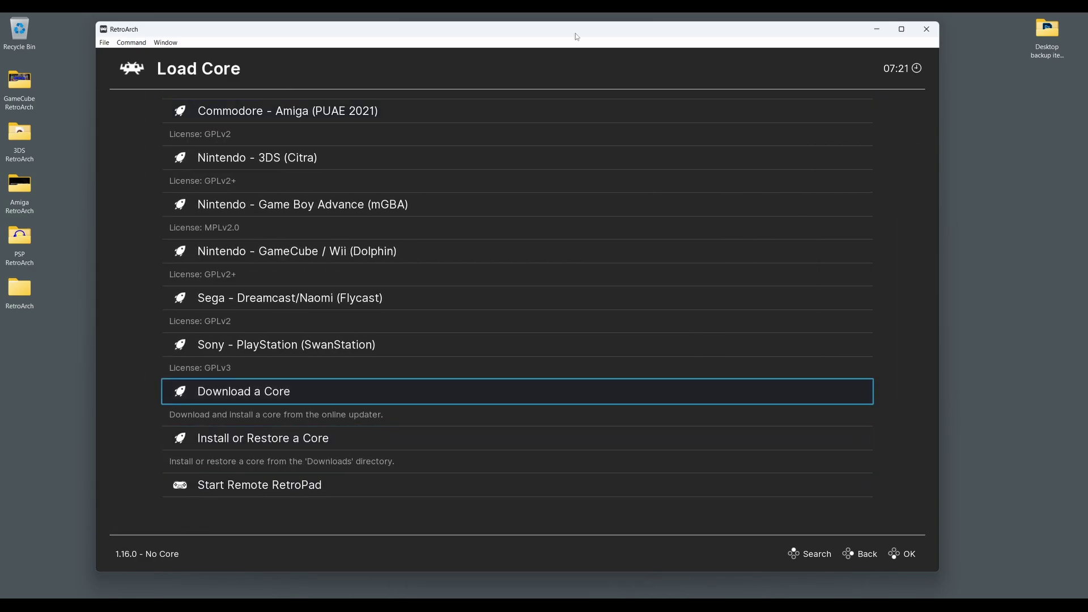
pyautogui.press('Return')
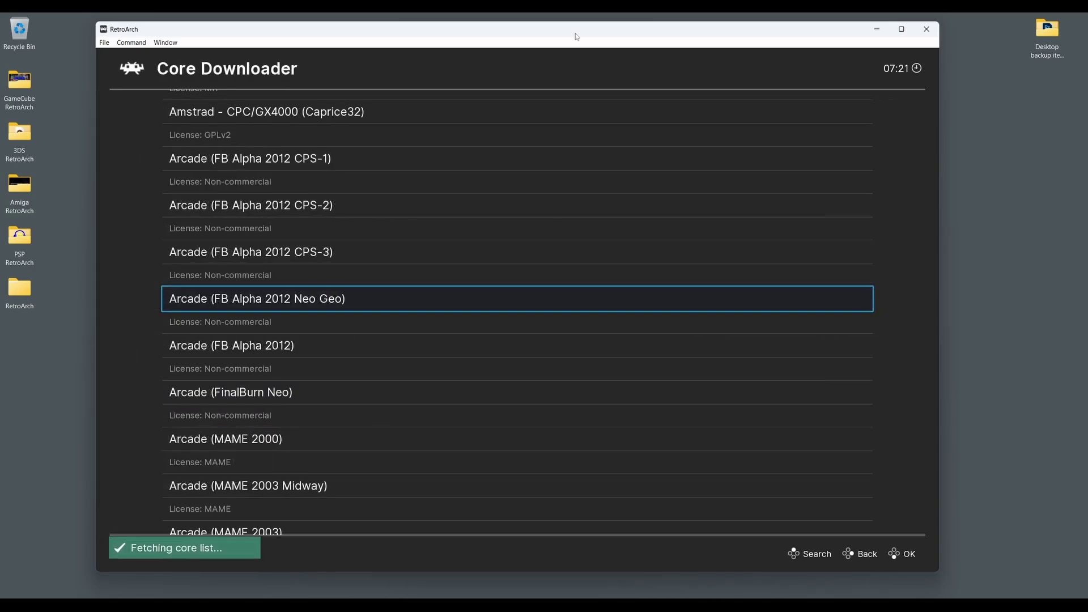
# - Download the Sony - PlayStation Portable (PPSSPP) core and return to the main menu
pyautogui.press('Down')
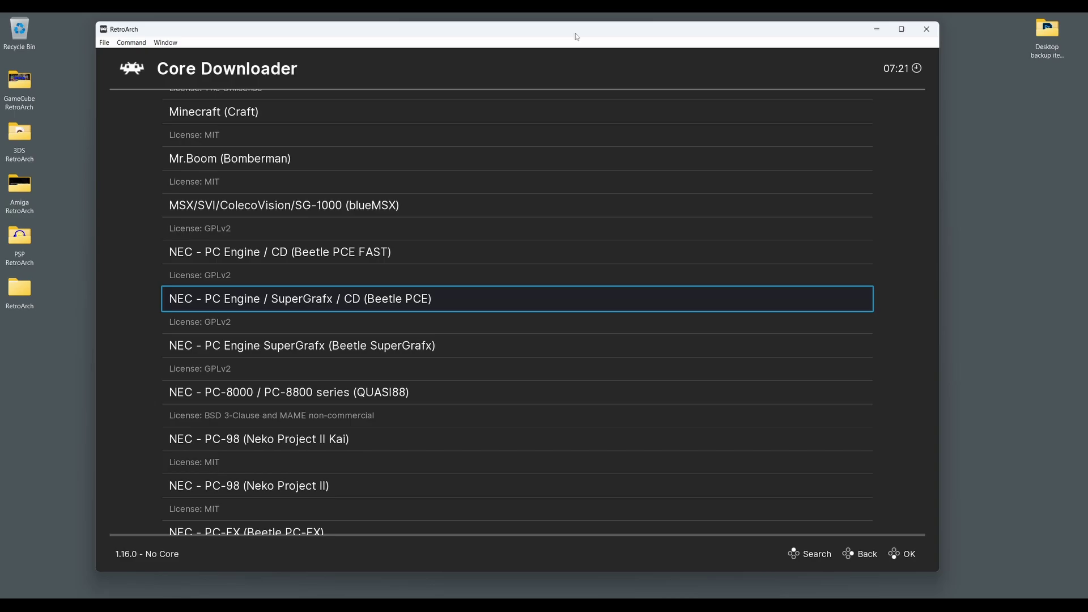
pyautogui.press('Down')
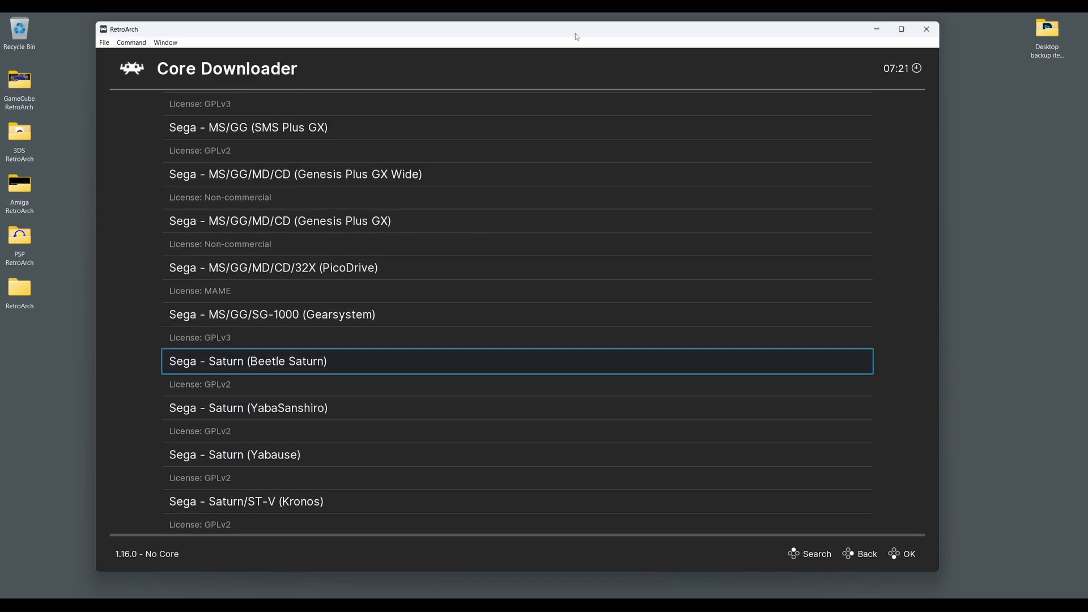
pyautogui.press('Down')
pyautogui.press('Left')
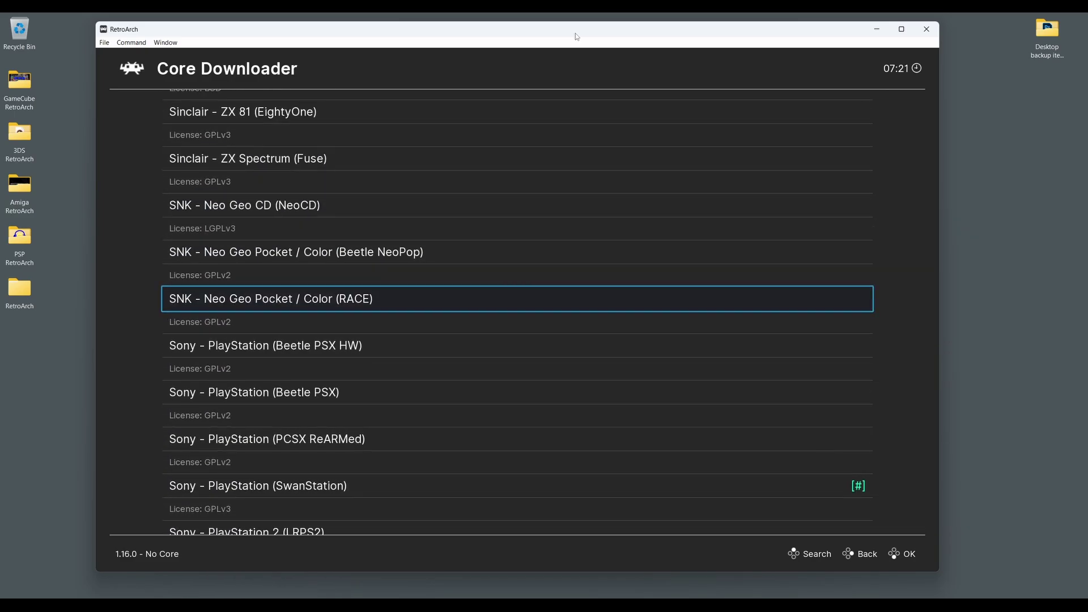
pyautogui.press('Down')
pyautogui.press('Down')
pyautogui.press('Down')
pyautogui.press('Down')
pyautogui.press('Down')
pyautogui.press('Down')
pyautogui.press('Down')
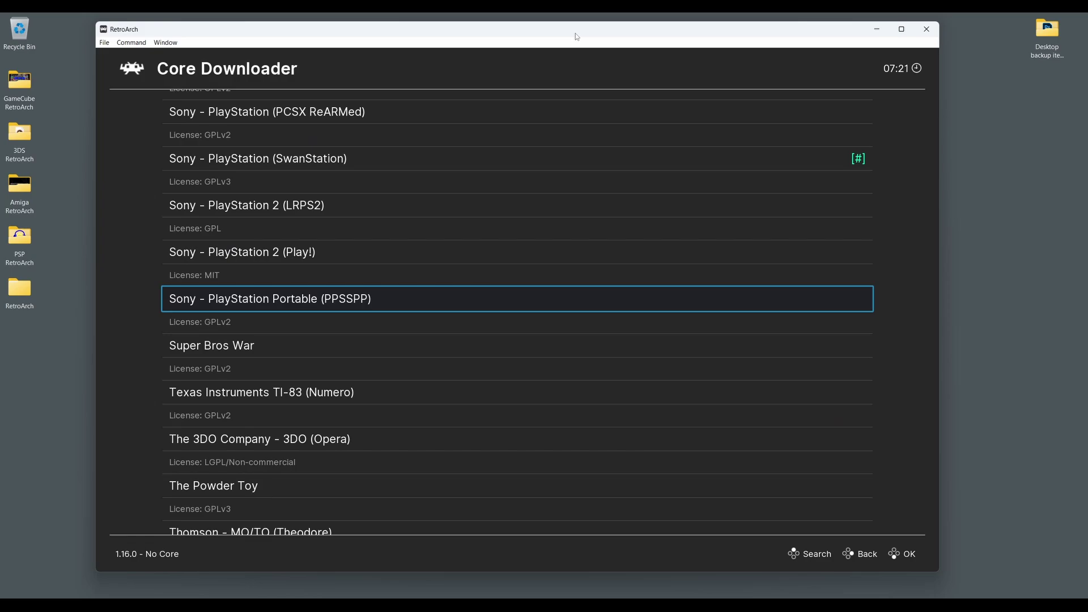
pyautogui.press('Return')
pyautogui.press('BackSpace')
pyautogui.press('BackSpace')
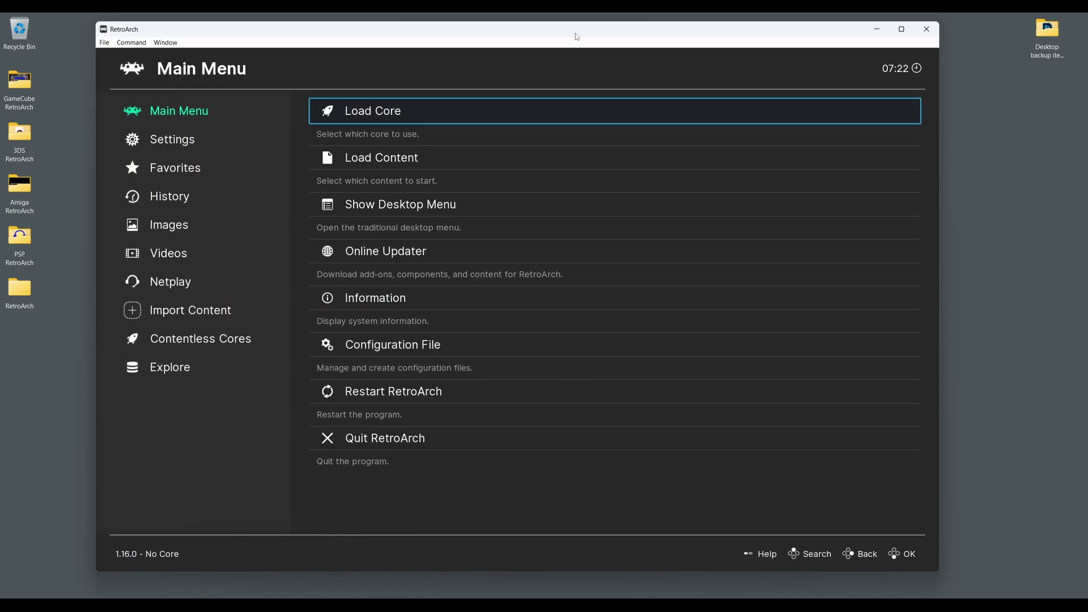
# - Review the Online Updater's update entries, from Update Core Info Files down to Update Databases
pyautogui.press('Down')
pyautogui.press('Down')
pyautogui.press('Down')
pyautogui.press('Return')
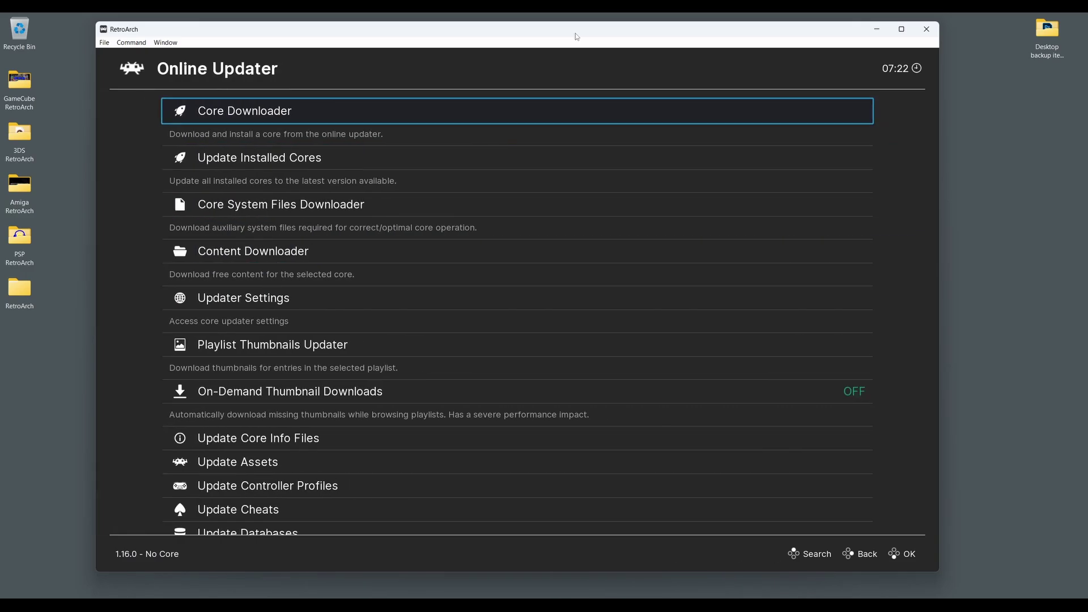
pyautogui.press('Down')
pyautogui.press('Down')
pyautogui.press('Down')
pyautogui.press('Down')
pyautogui.press('Down')
pyautogui.press('Down')
pyautogui.press('Down')
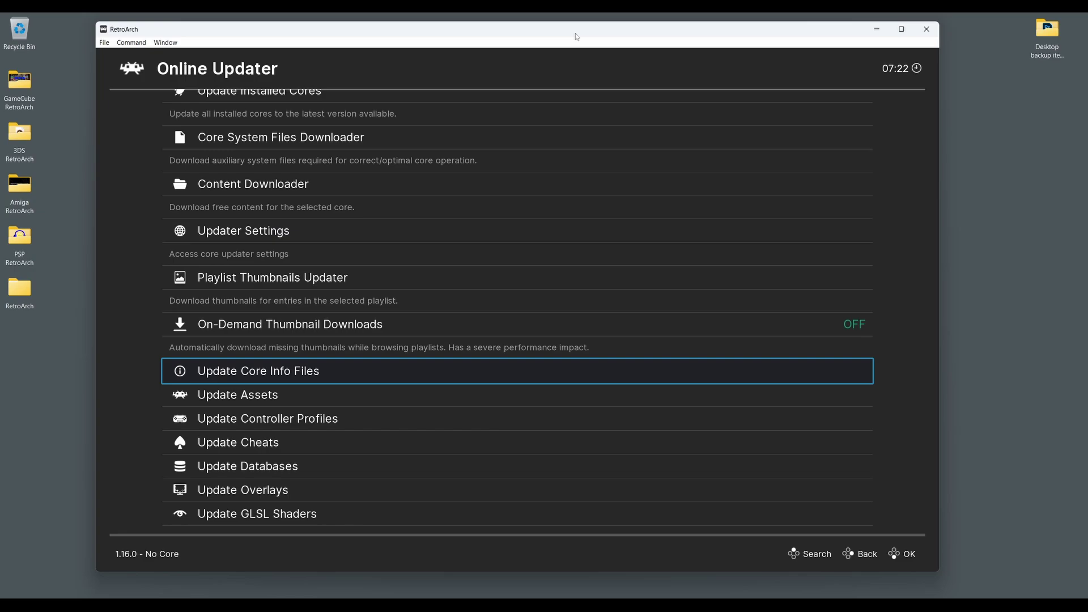
pyautogui.press('Down')
pyautogui.press('Down')
pyautogui.press('Down')
pyautogui.press('Down')
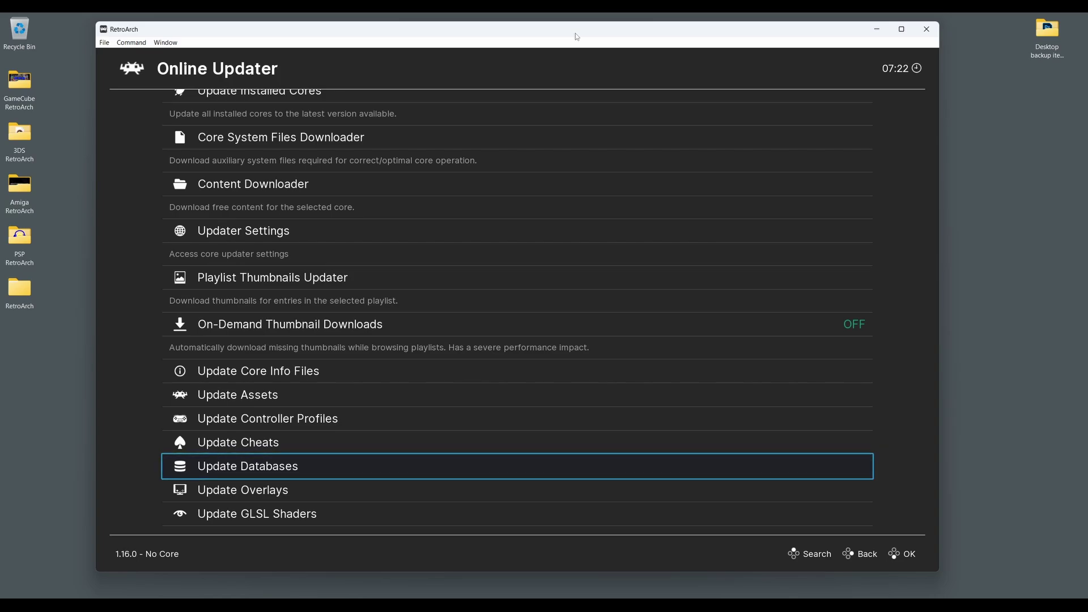
pyautogui.press('BackSpace')
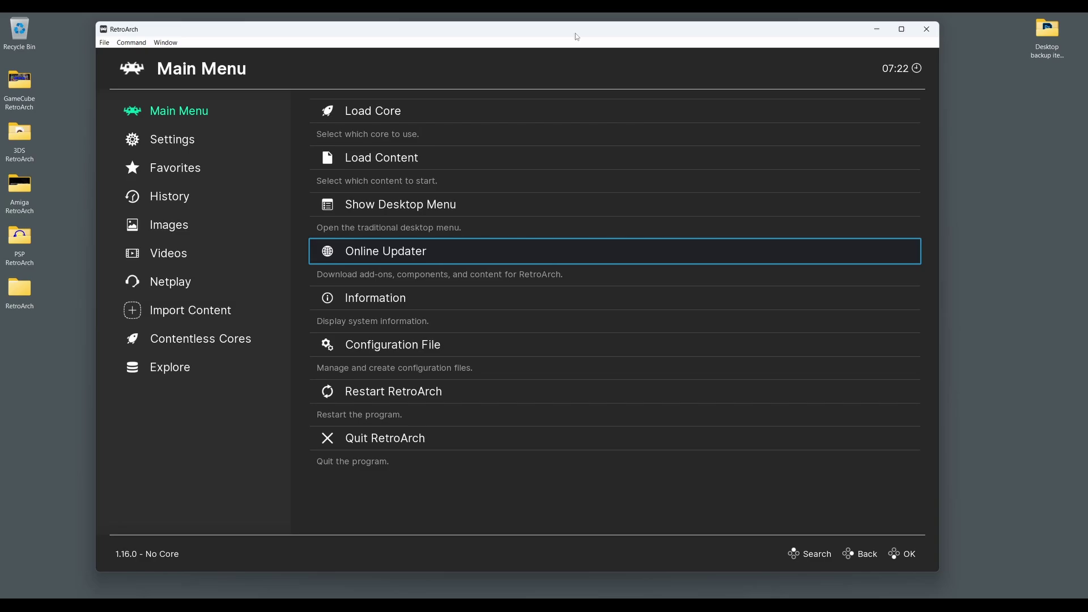
# - Open the Core System Files Downloader in the Online Updater
pyautogui.press('Return')
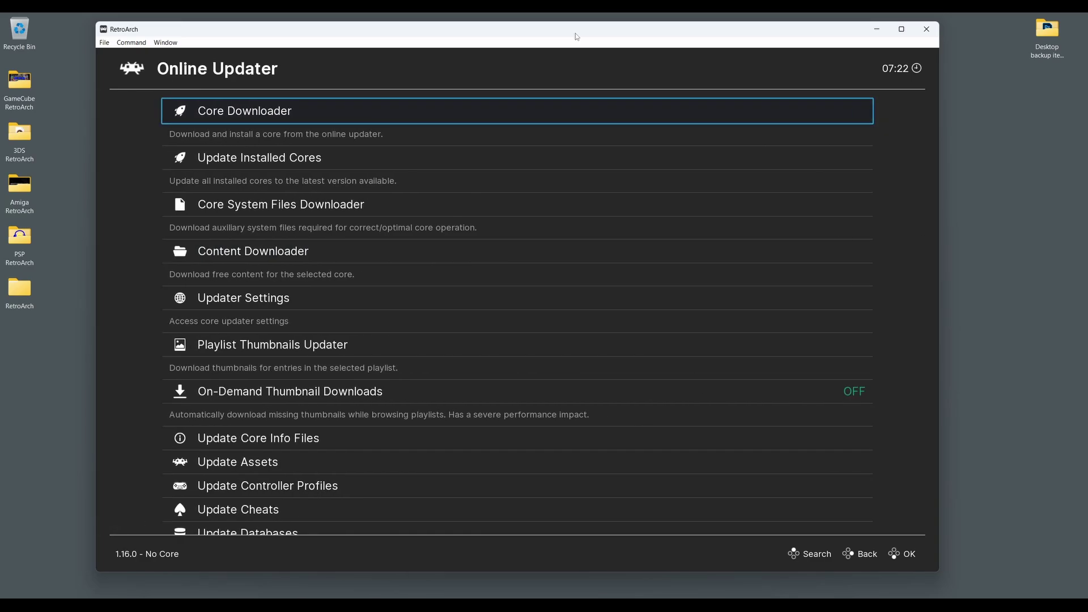
pyautogui.press('Down')
pyautogui.press('Down')
pyautogui.press('Return')
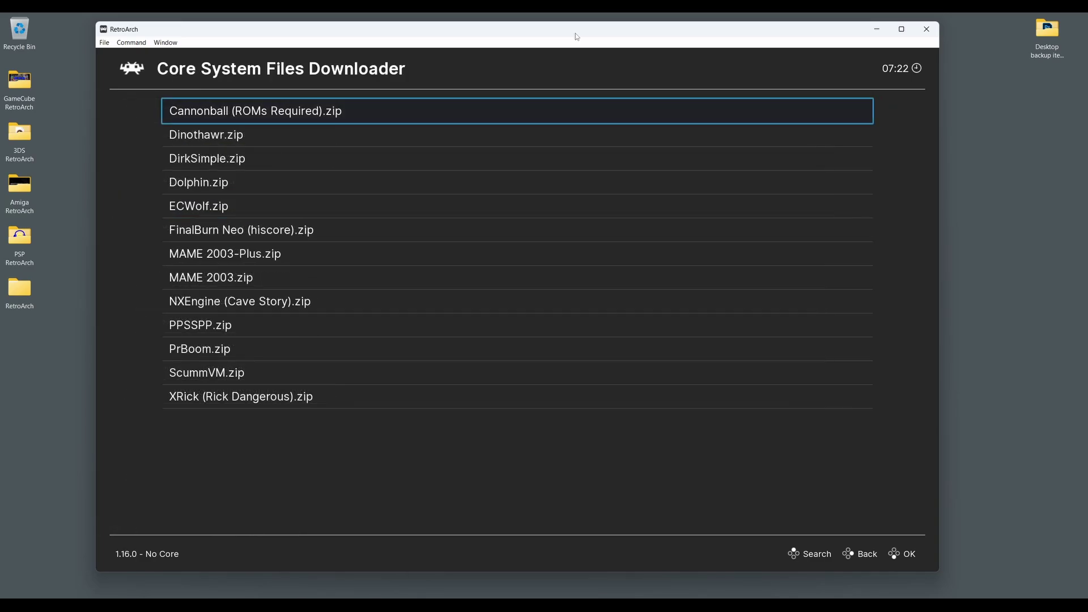
# - Download the PPSSPP.zip core system files and return to the main menu
pyautogui.press('Down')
pyautogui.press('Down')
pyautogui.press('Down')
pyautogui.press('Down')
pyautogui.press('Down')
pyautogui.press('Down')
pyautogui.press('Down')
pyautogui.press('Down')
pyautogui.press('Down')
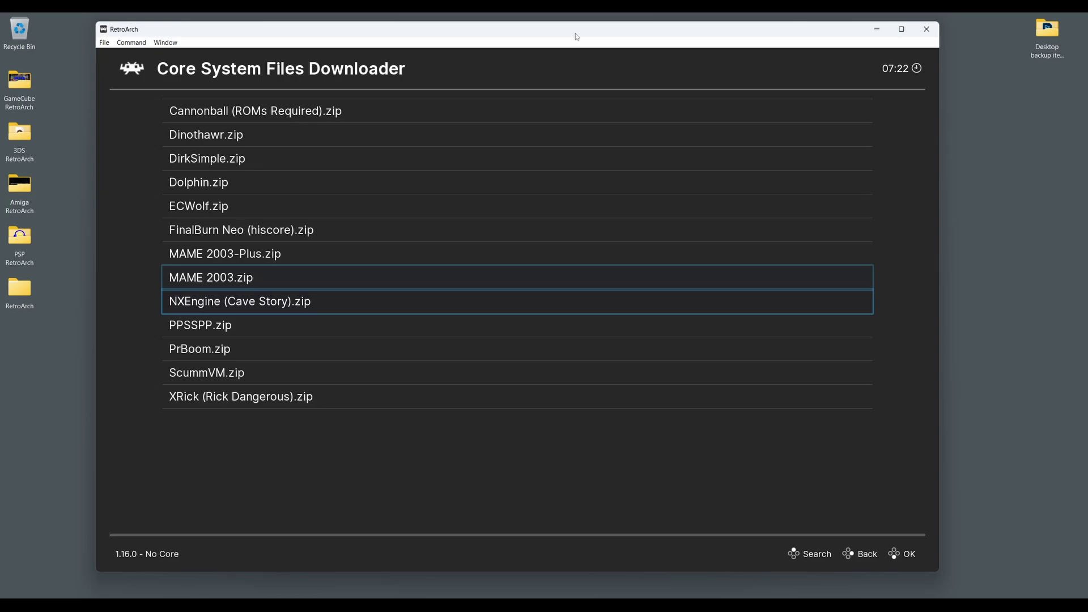
pyautogui.press('Return')
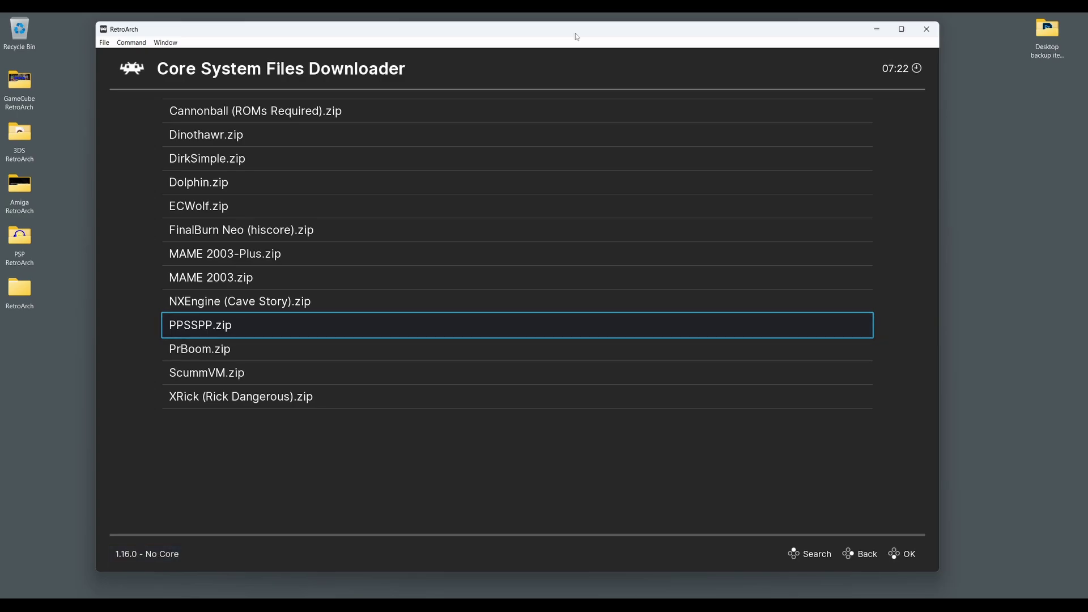
pyautogui.press('BackSpace')
pyautogui.press('BackSpace')
# - Start loading content and browse to the H:\Emulation folder
pyautogui.press('Up')
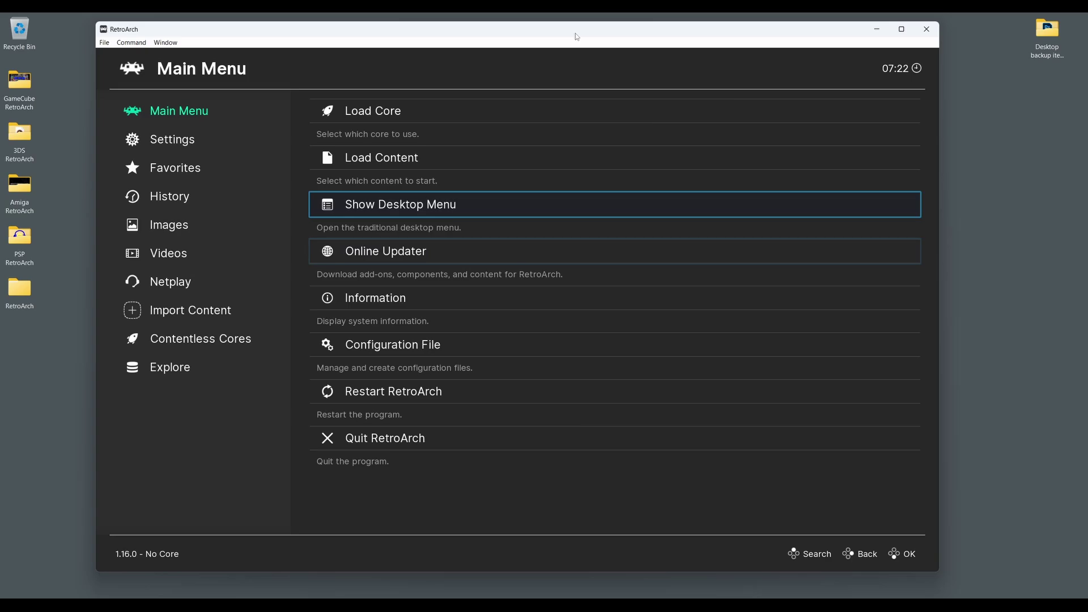
pyautogui.press('Up')
pyautogui.press('Return')
pyautogui.press('Down')
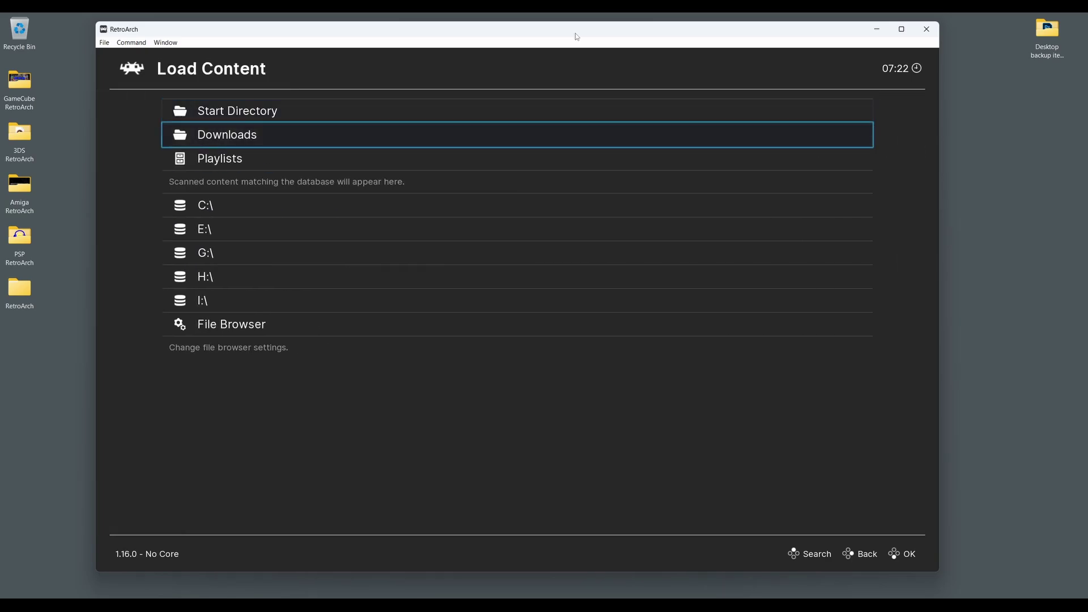
pyautogui.press('Down')
pyautogui.press('Down')
pyautogui.press('Down')
pyautogui.press('Down')
pyautogui.press('Down')
pyautogui.press('Return')
pyautogui.press('Down')
pyautogui.press('Down')
pyautogui.press('Down')
pyautogui.press('Return')
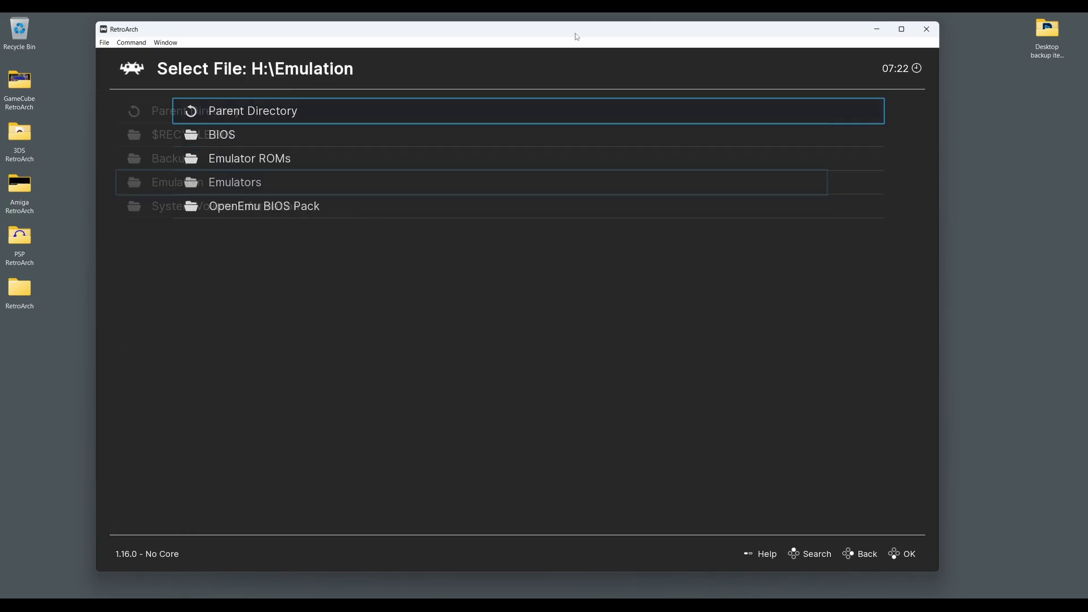
# - Open the Sony PSP folder inside Emulator ROMs
pyautogui.press('Down')
pyautogui.press('Down')
pyautogui.press('Return')
pyautogui.press('Down')
pyautogui.press('Down')
pyautogui.press('Down')
pyautogui.press('Down')
pyautogui.press('Down')
pyautogui.press('Down')
pyautogui.press('Down')
pyautogui.press('Down')
pyautogui.press('Down')
pyautogui.press('Down')
pyautogui.press('Down')
pyautogui.press('Down')
pyautogui.press('Down')
pyautogui.press('Down')
pyautogui.press('Down')
pyautogui.press('Down')
pyautogui.press('Down')
pyautogui.press('Down')
pyautogui.press('Down')
pyautogui.press('Down')
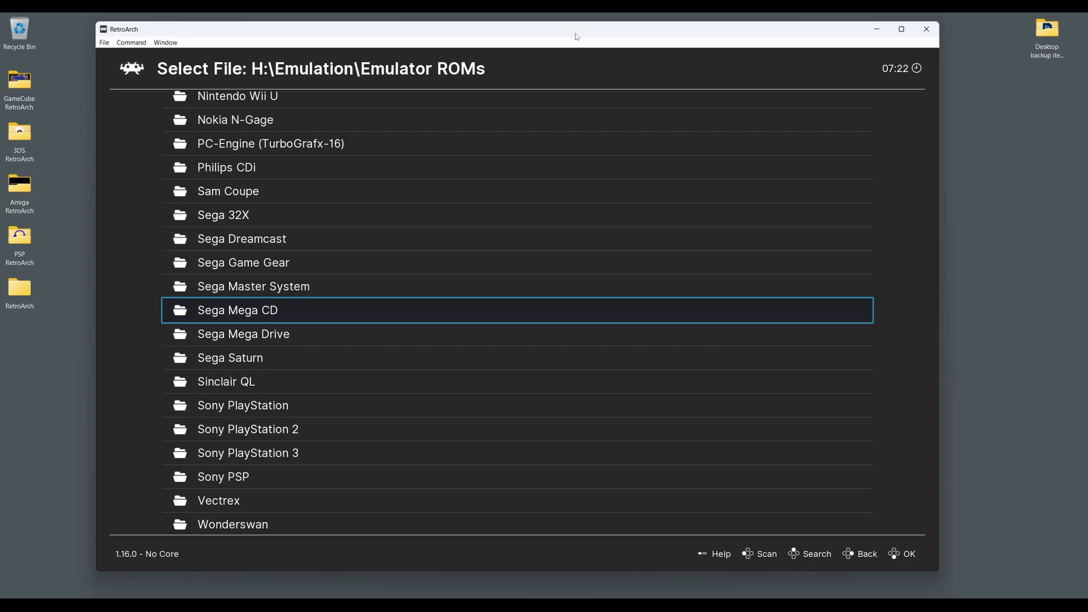
pyautogui.press('Down')
pyautogui.press('Down')
pyautogui.press('Down')
pyautogui.press('Down')
pyautogui.press('Down')
pyautogui.press('Down')
pyautogui.press('Down')
pyautogui.press('Return')
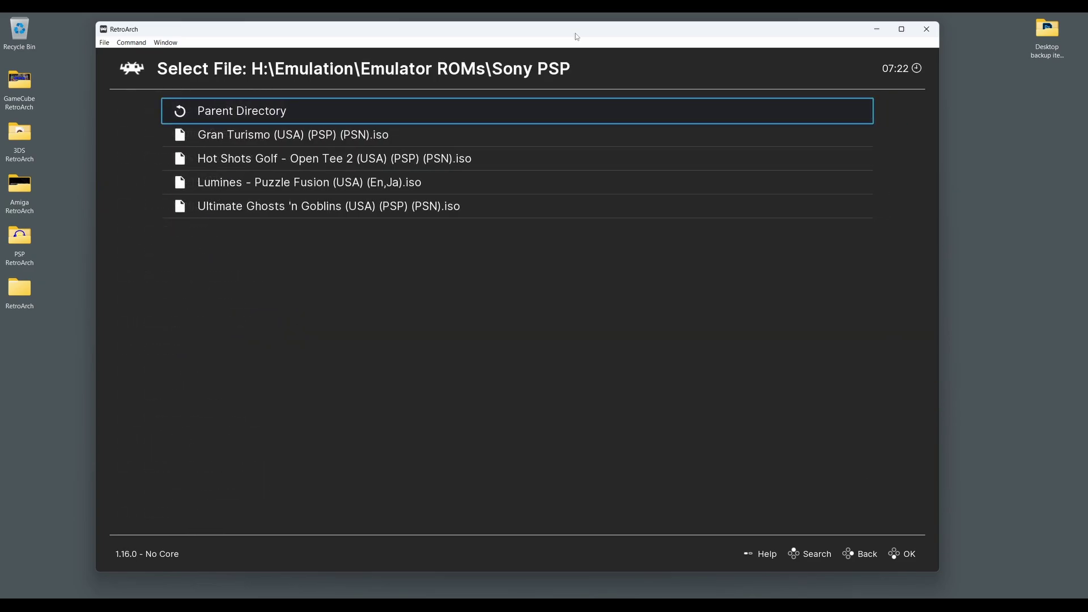
# - Launch Ultimate Ghosts 'n Goblins (USA) (PSP) (PSN).iso with the Sony - PlayStation Portable (PPSSPP) core and begin the game without save data
pyautogui.press('Down')
pyautogui.press('Down')
pyautogui.press('Down')
pyautogui.press('Down')
pyautogui.press('Return')
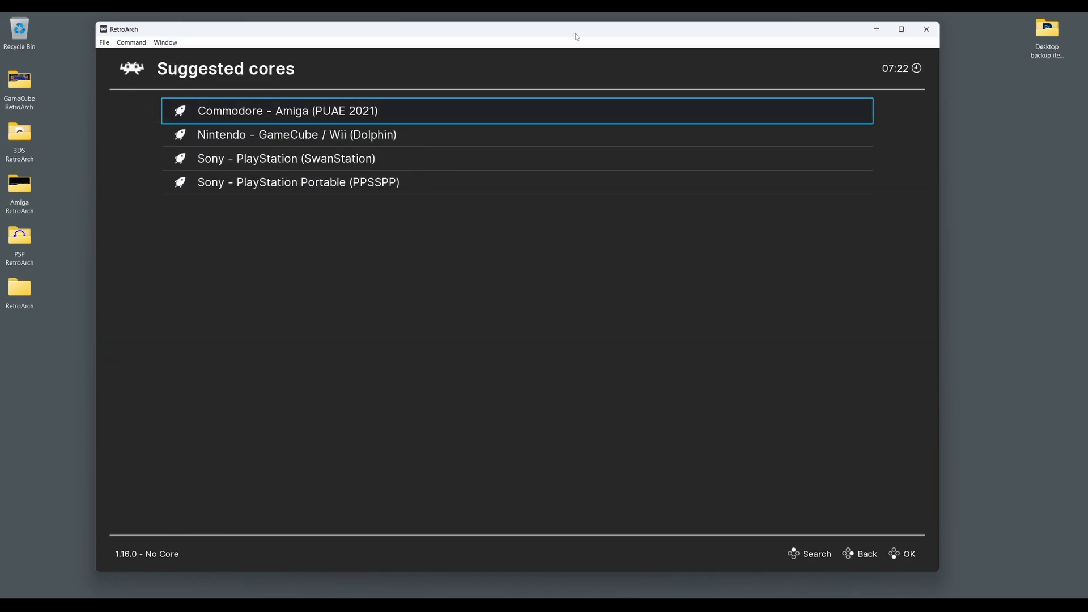
pyautogui.press('Down')
pyautogui.press('Down')
pyautogui.press('Down')
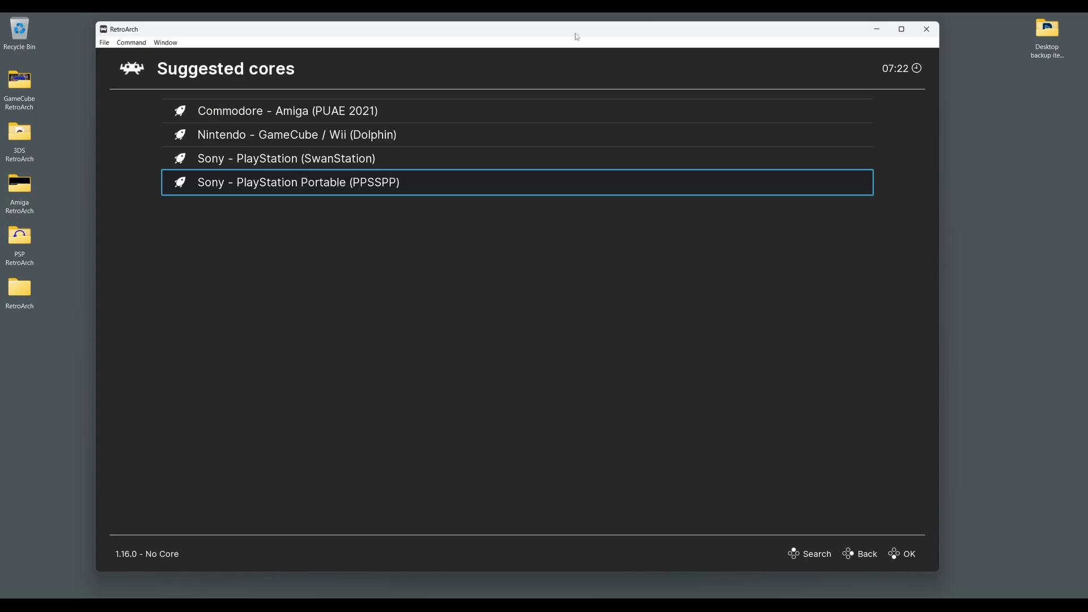
pyautogui.press('Return')
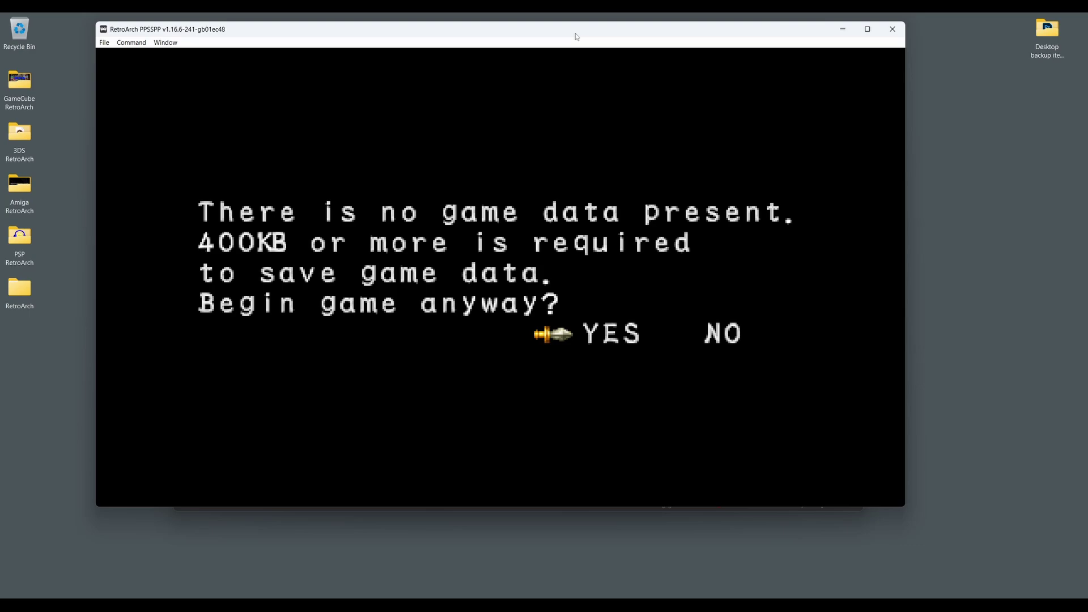
pyautogui.press('z')
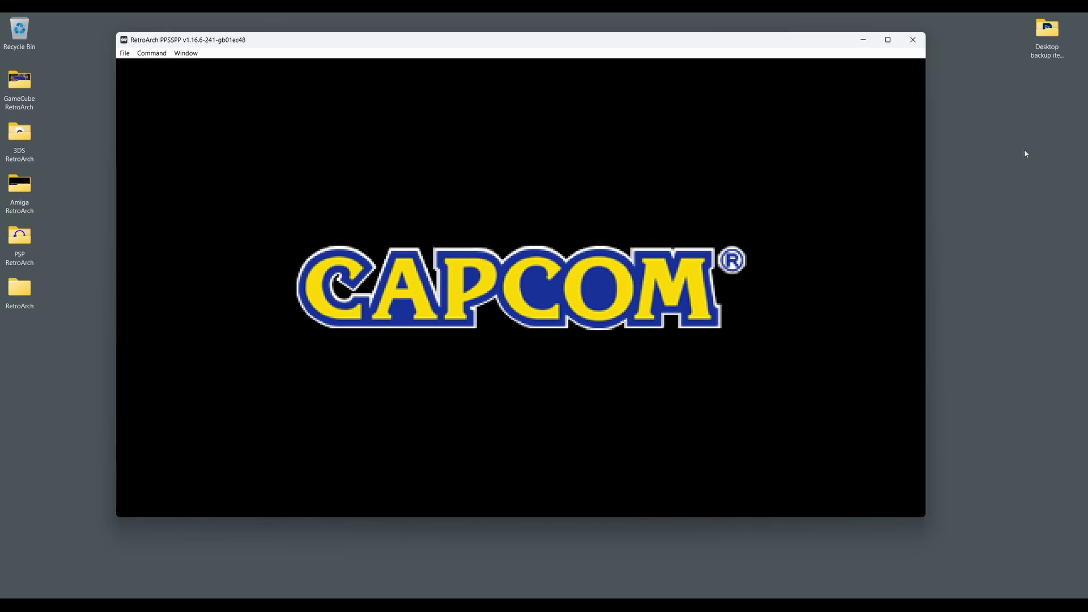
# - Open the Video category of the core options for the running PSP game
pyautogui.press('F1')
pyautogui.press('Down')
pyautogui.press('Down')
pyautogui.press('Down')
pyautogui.press('Down')
pyautogui.press('Return')
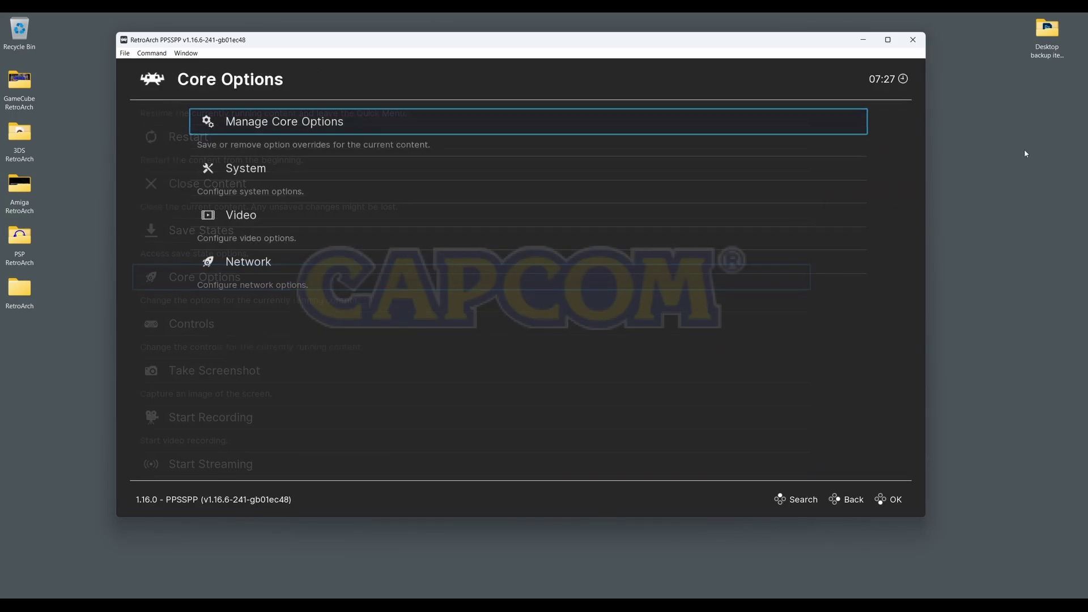
# - Set the core's Internal Resolution to 1920x1088
pyautogui.press('Down')
pyautogui.press('Down')
pyautogui.press('Return')
pyautogui.press('Down')
pyautogui.press('Down')
pyautogui.press('Down')
pyautogui.press('Down')
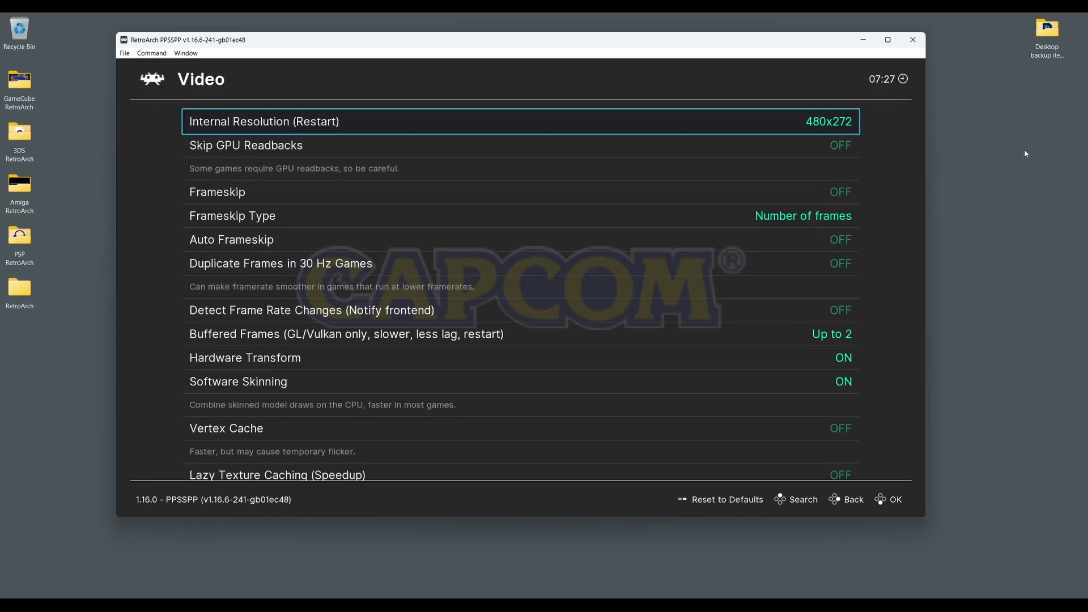
pyautogui.press('Up')
pyautogui.press('Up')
pyautogui.press('Up')
pyautogui.press('Up')
pyautogui.press('Return')
pyautogui.press('Down')
pyautogui.press('Down')
pyautogui.press('Down')
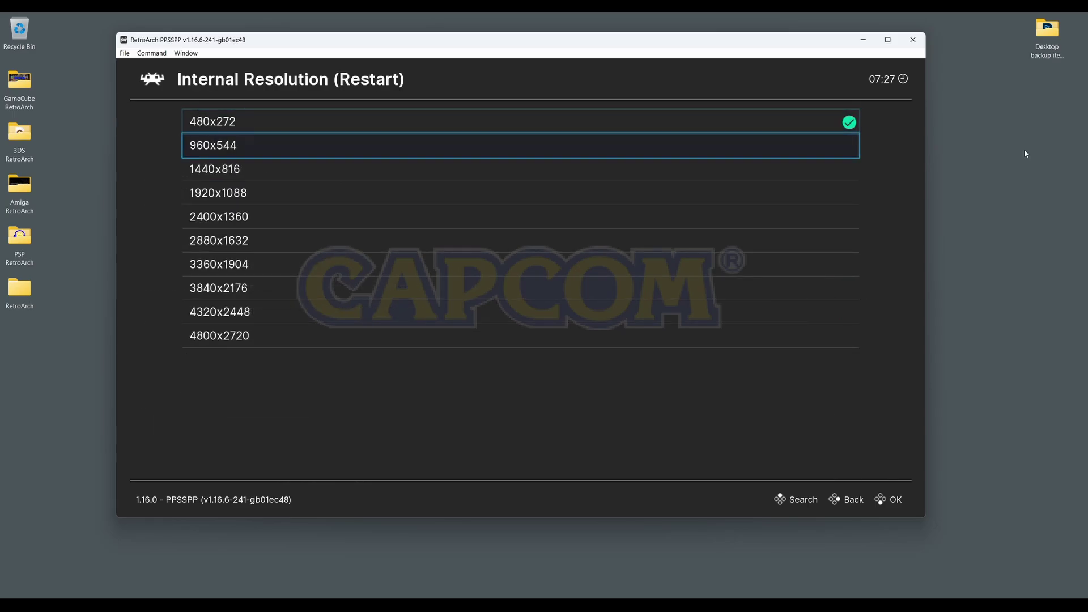
pyautogui.press('Return')
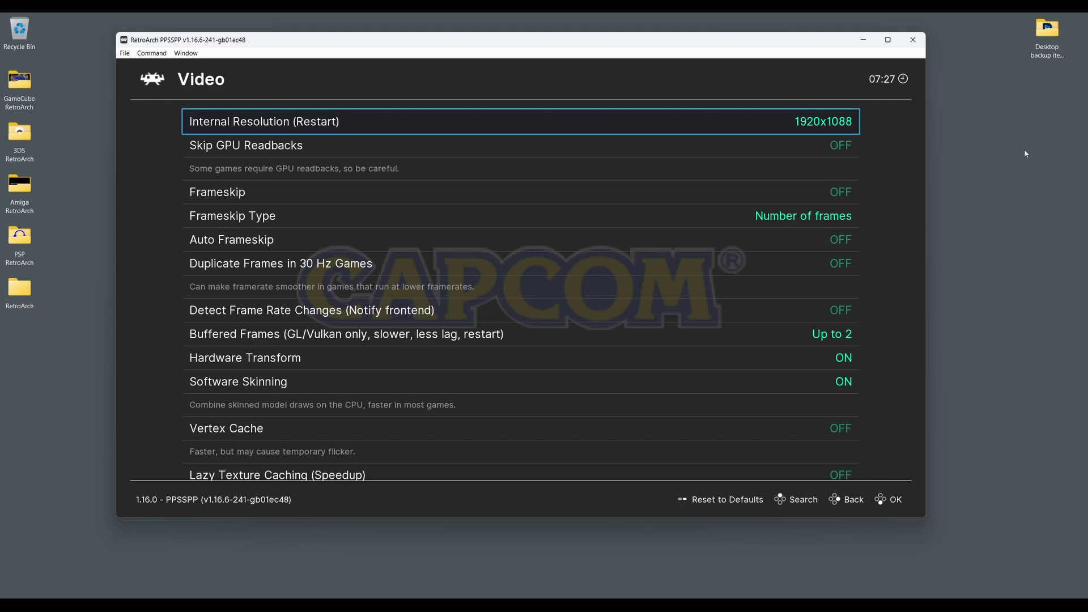
# - Set the core's Anisotropic Filtering to 16x in the video options
pyautogui.press('Down')
pyautogui.press('Down')
pyautogui.press('Down')
pyautogui.press('Down')
pyautogui.press('Down')
pyautogui.press('Down')
pyautogui.press('Down')
pyautogui.press('Down')
pyautogui.press('Down')
pyautogui.press('Down')
pyautogui.press('Down')
pyautogui.press('Down')
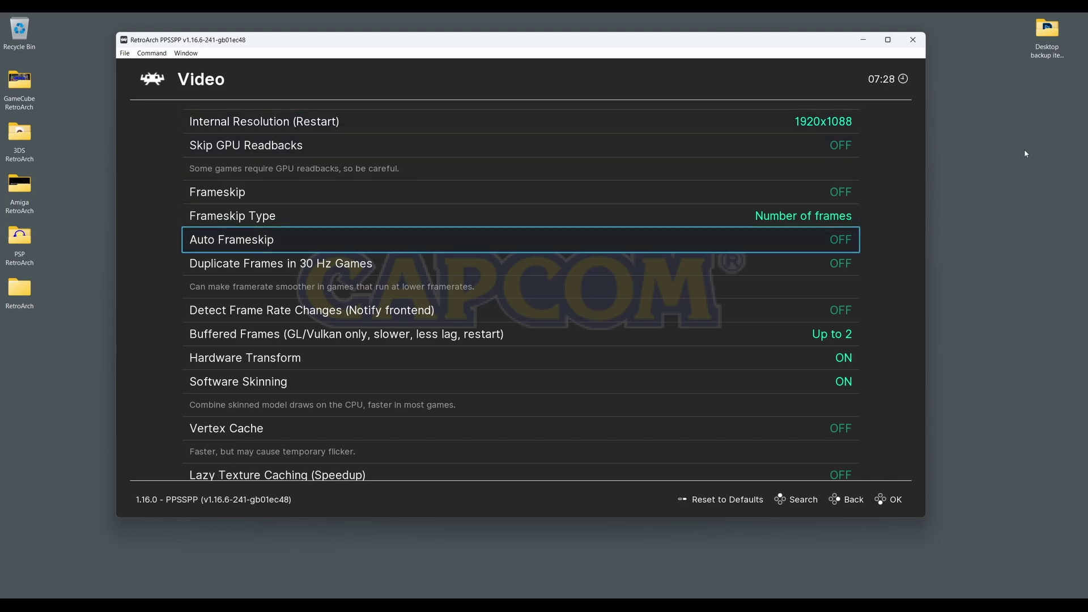
pyautogui.press('Down')
pyautogui.press('Down')
pyautogui.press('Down')
pyautogui.press('Down')
pyautogui.press('Down')
pyautogui.press('Down')
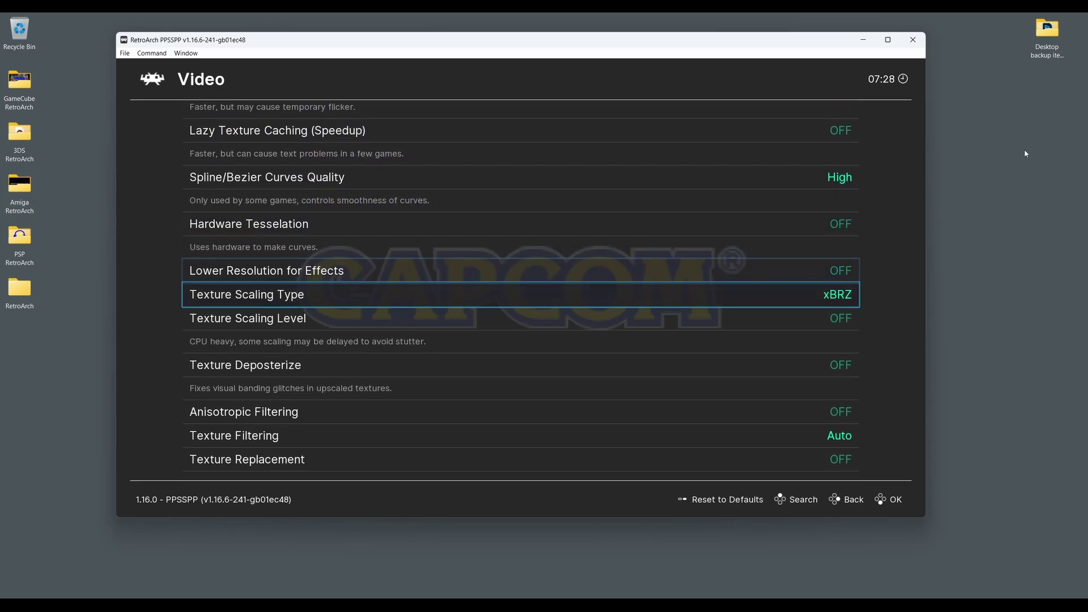
pyautogui.press('Return')
pyautogui.press('Down')
pyautogui.press('Down')
pyautogui.press('Down')
pyautogui.press('Down')
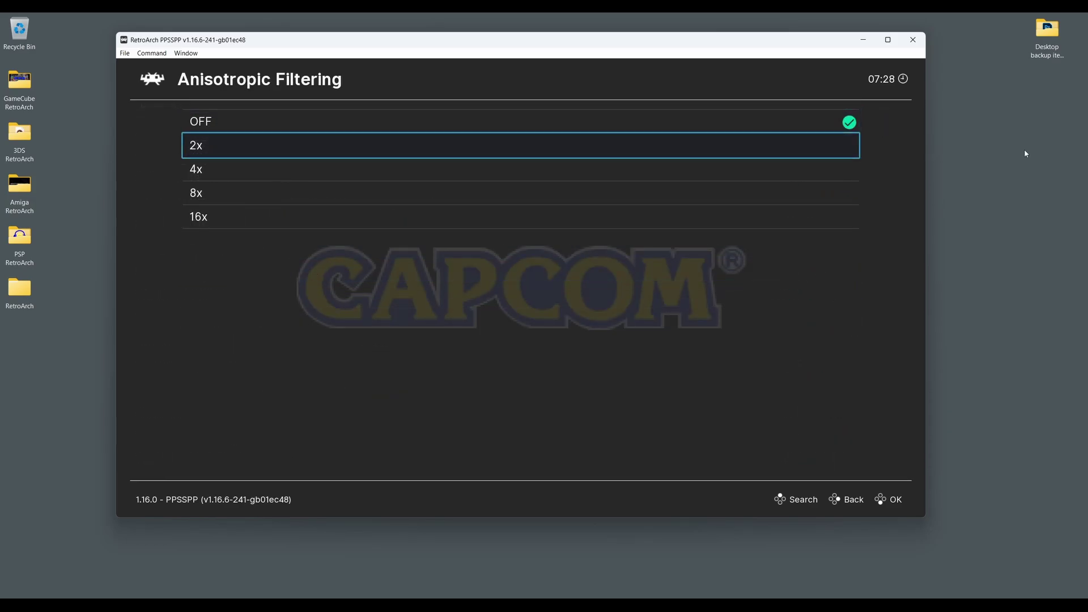
pyautogui.press('Return')
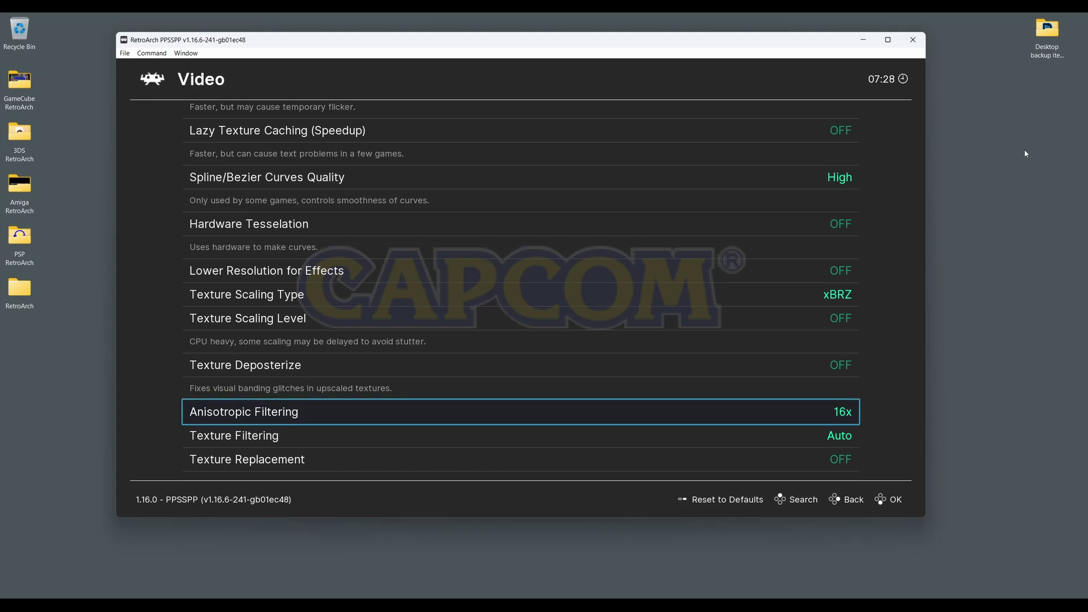
# - Set the core's Texture Scaling Level to 5x
pyautogui.press('Up')
pyautogui.press('Up')
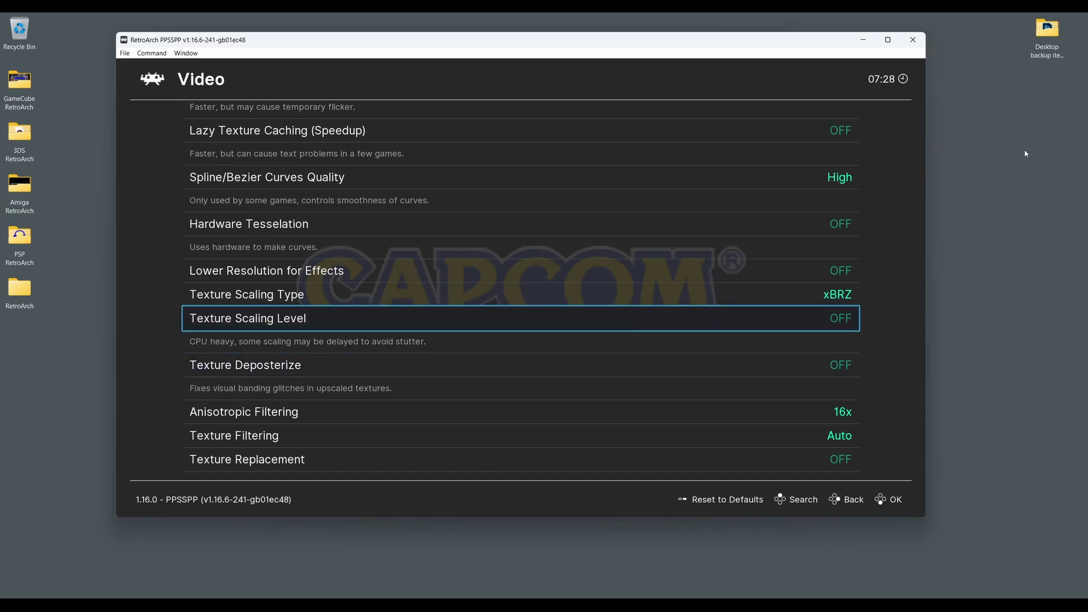
pyautogui.press('Return')
pyautogui.press('Down')
pyautogui.press('Down')
pyautogui.press('Down')
pyautogui.press('Down')
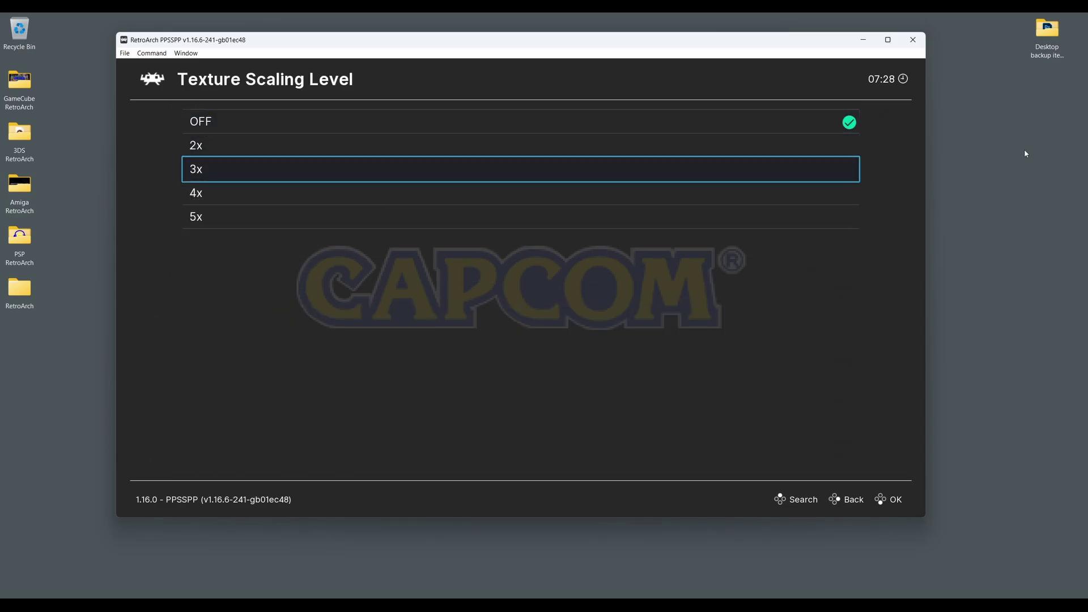
pyautogui.press('Return')
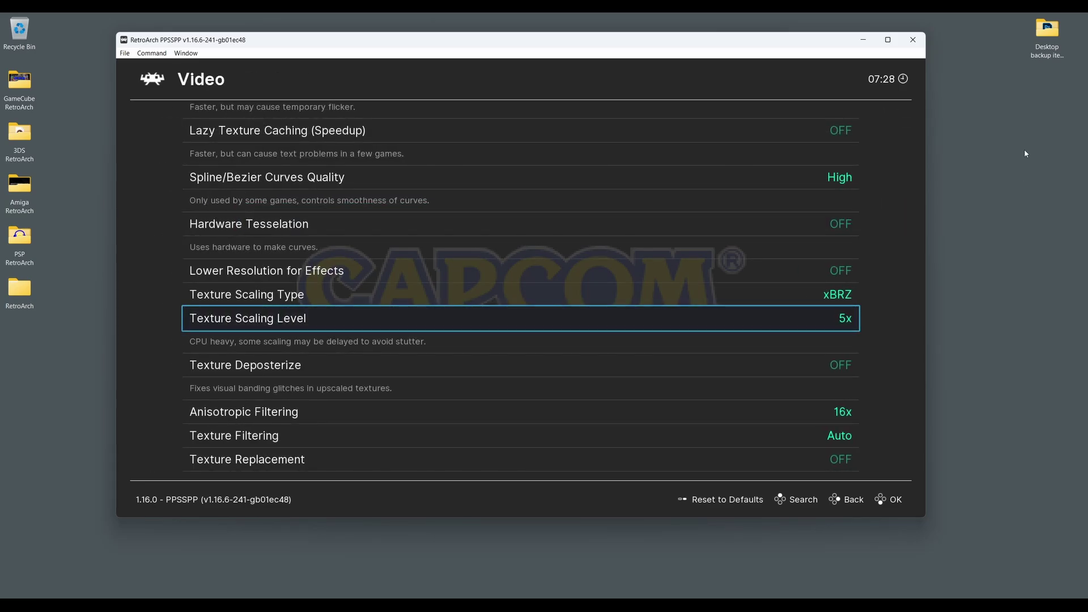
# - Leave the core options and restart RetroArch to apply the new video settings
pyautogui.press('BackSpace')
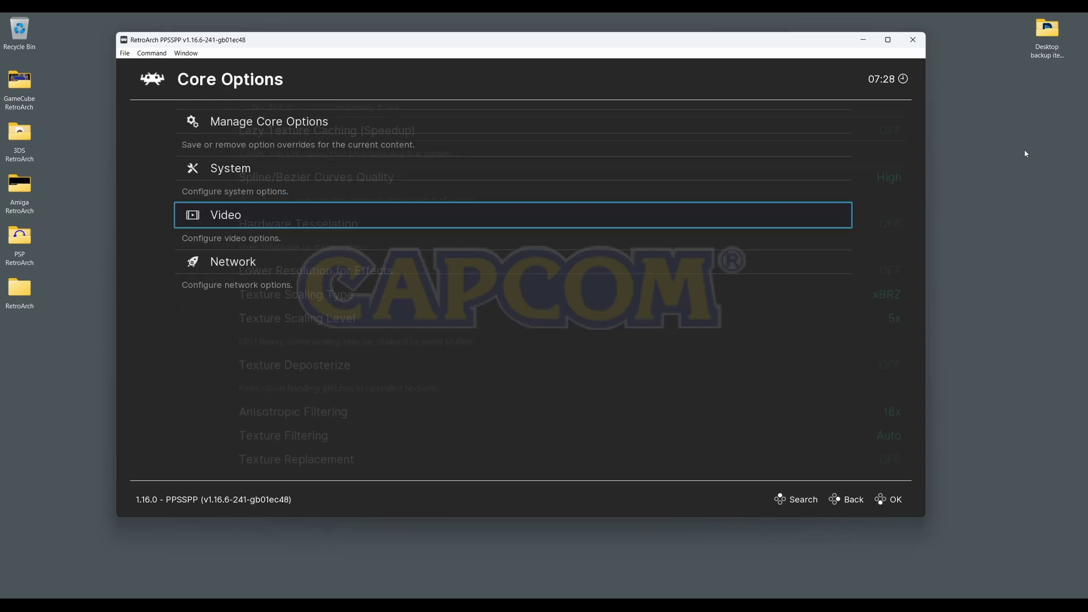
pyautogui.press('BackSpace')
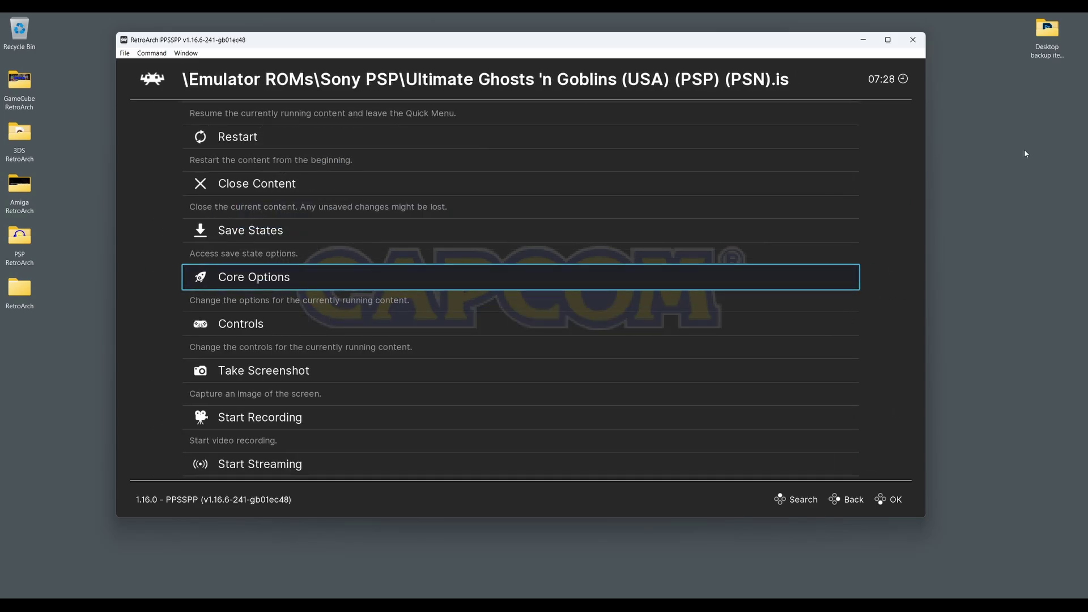
pyautogui.press('Up')
pyautogui.press('Up')
pyautogui.press('Up')
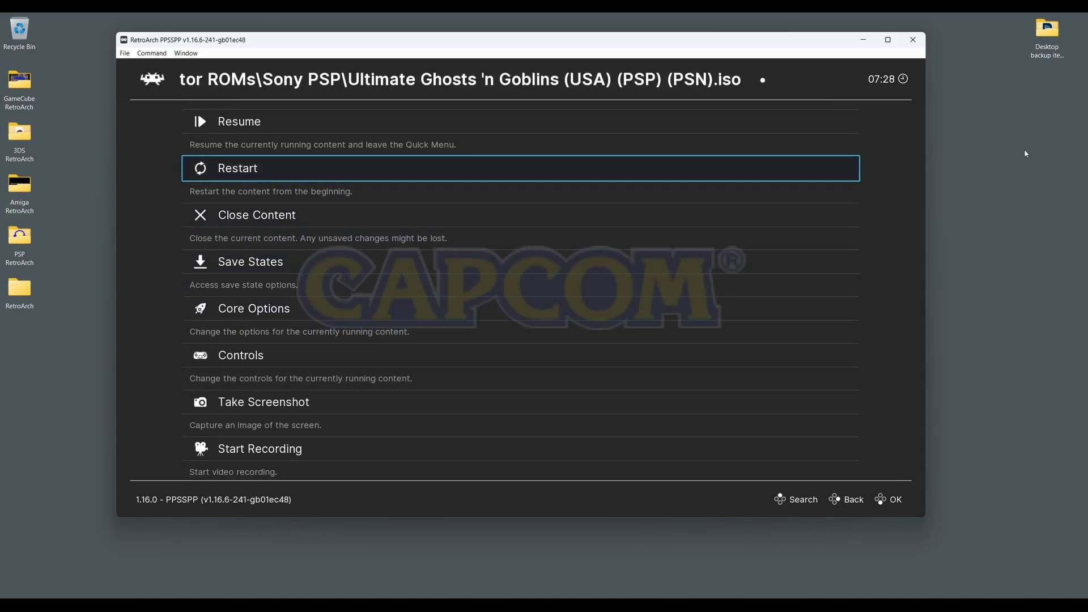
pyautogui.press('BackSpace')
pyautogui.press('Left')
pyautogui.press('Up')
pyautogui.press('Up')
pyautogui.press('Up')
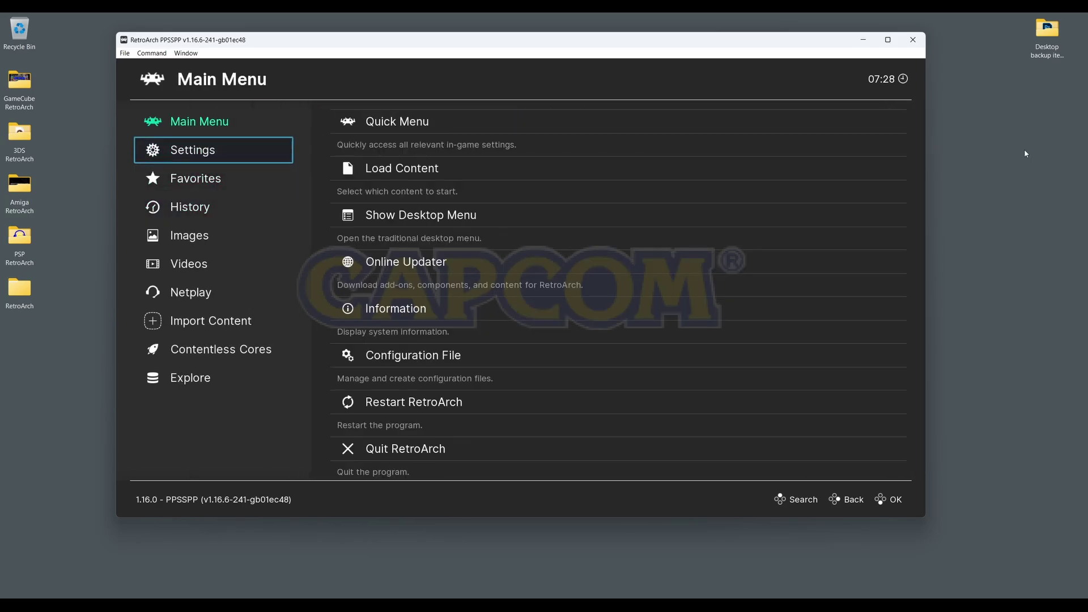
pyautogui.press('Right')
pyautogui.press('Down')
pyautogui.press('Down')
pyautogui.press('Down')
pyautogui.press('Down')
pyautogui.press('Down')
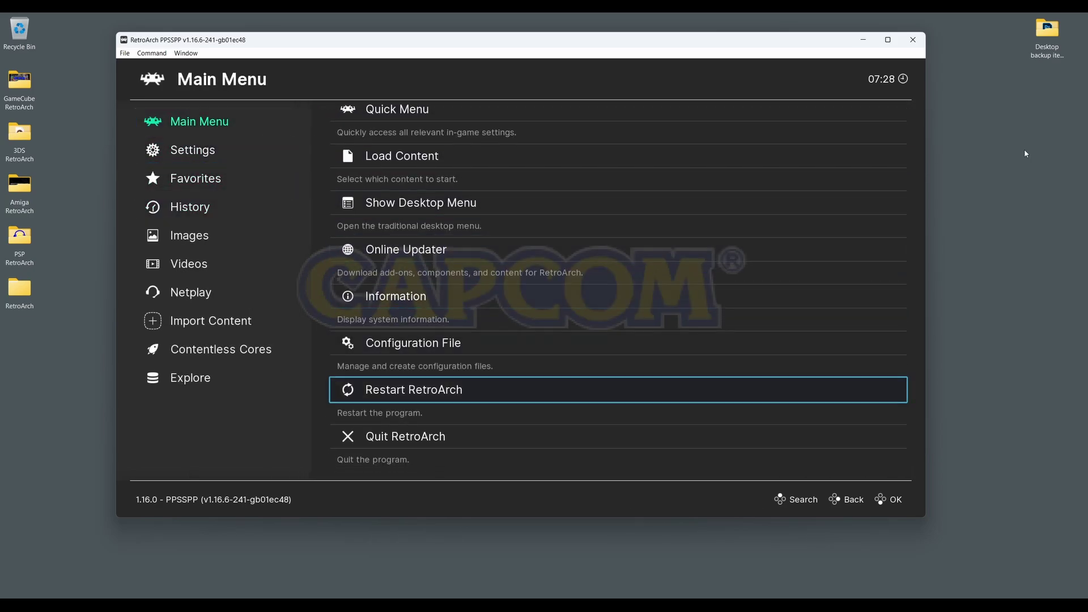
pyautogui.press('Return')
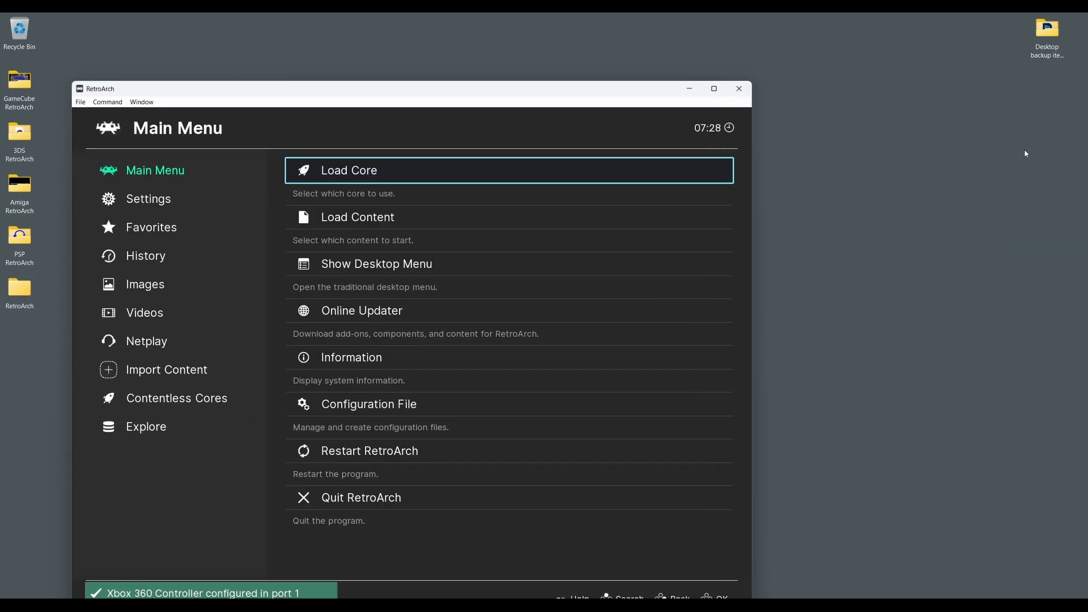
# - Relaunch Ultimate Ghosts 'n Goblins (USA) (PSP) (PSN) from the history of recently played content
pyautogui.press('Left')
pyautogui.press('Down')
pyautogui.press('Down')
pyautogui.press('Down')
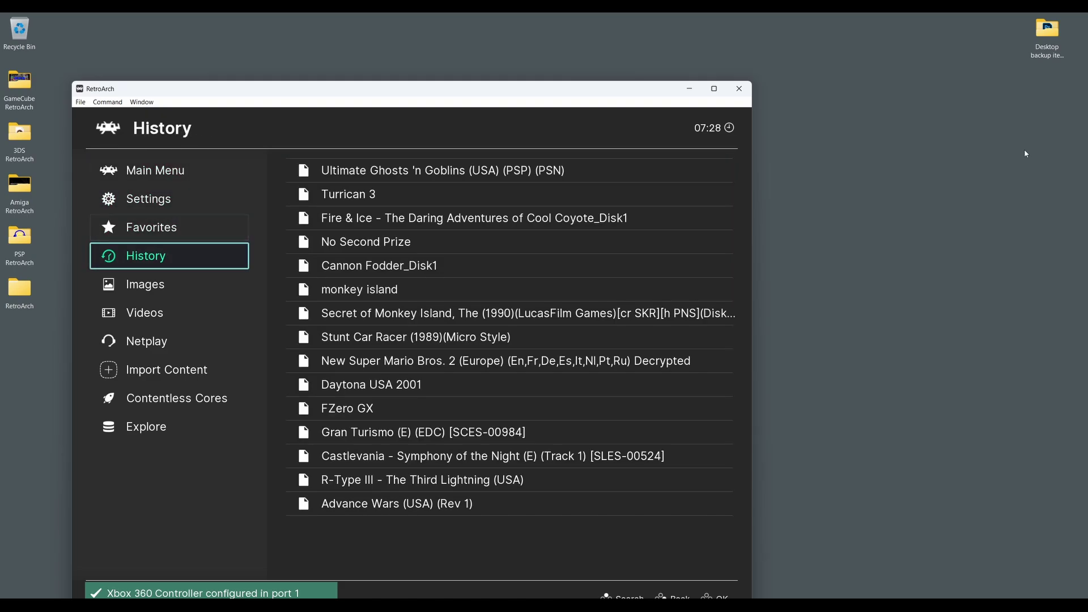
pyautogui.press('Right')
pyautogui.press('Return')
pyautogui.press('Return')
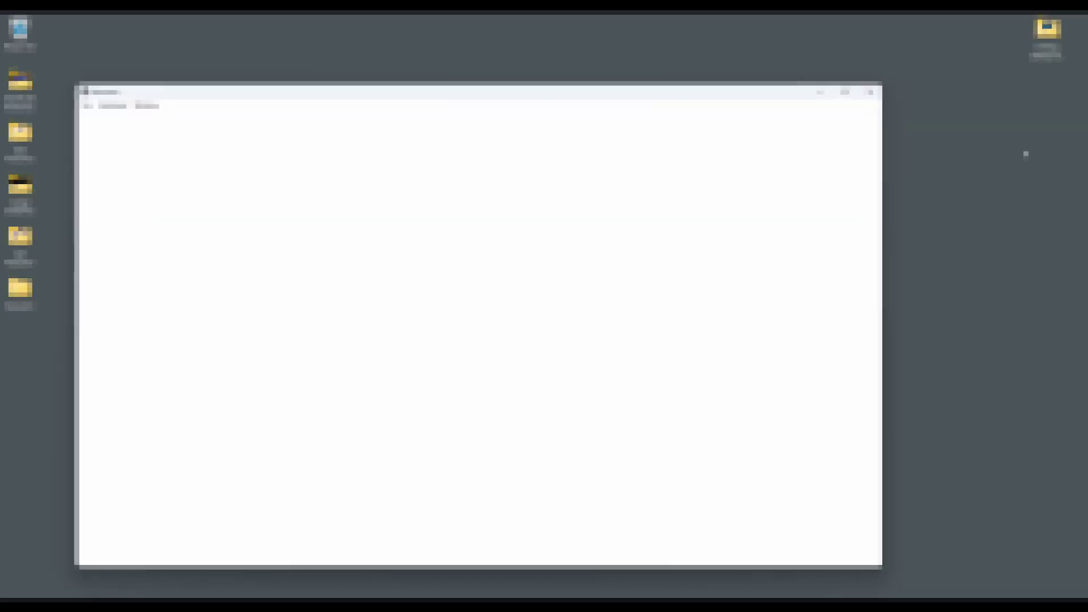
pyautogui.press('Right')
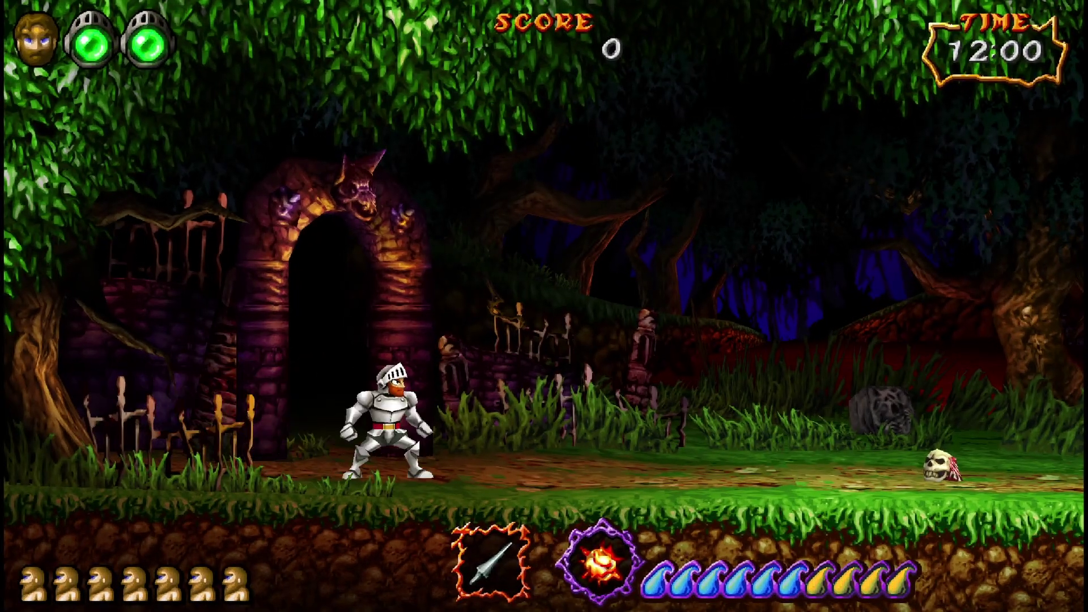
pyautogui.press('Right')
pyautogui.press('z')
pyautogui.press('a')
pyautogui.press('a')
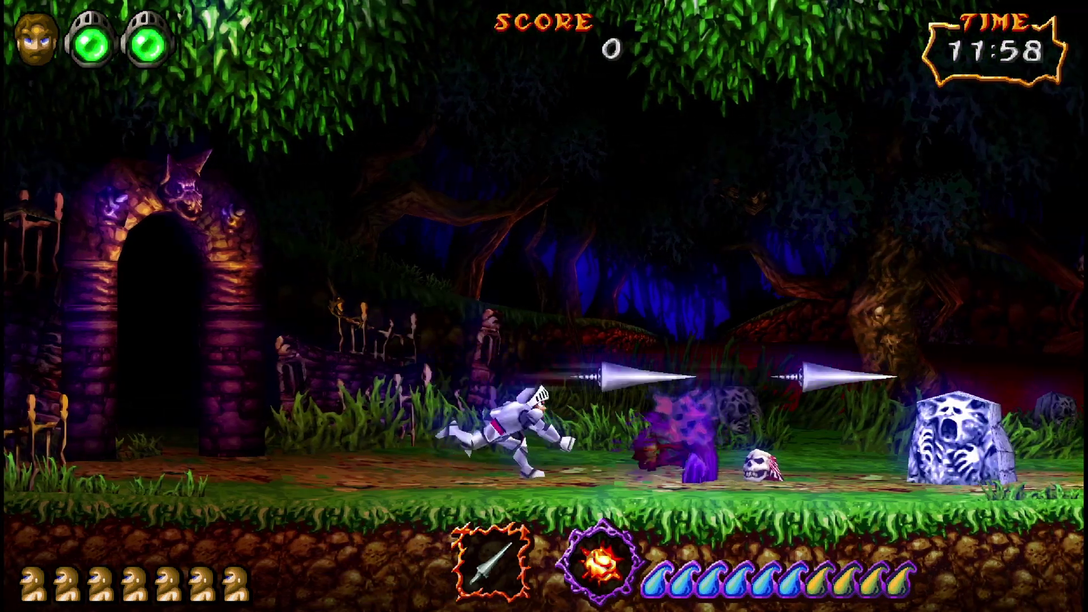
pyautogui.press('Right')
pyautogui.press('a')
pyautogui.press('z')
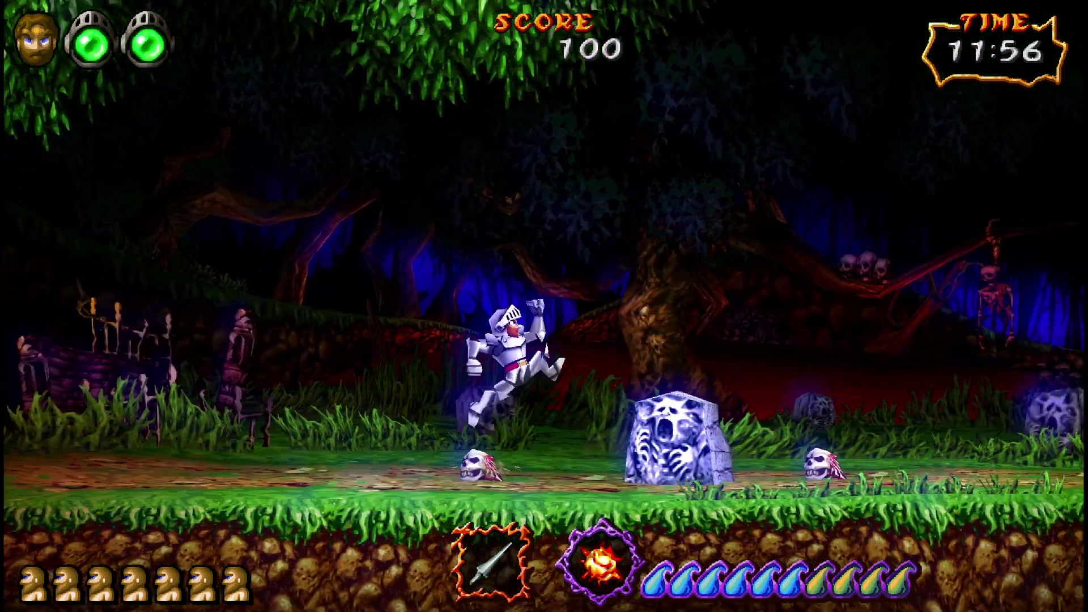
pyautogui.press('Right')
pyautogui.press('z')
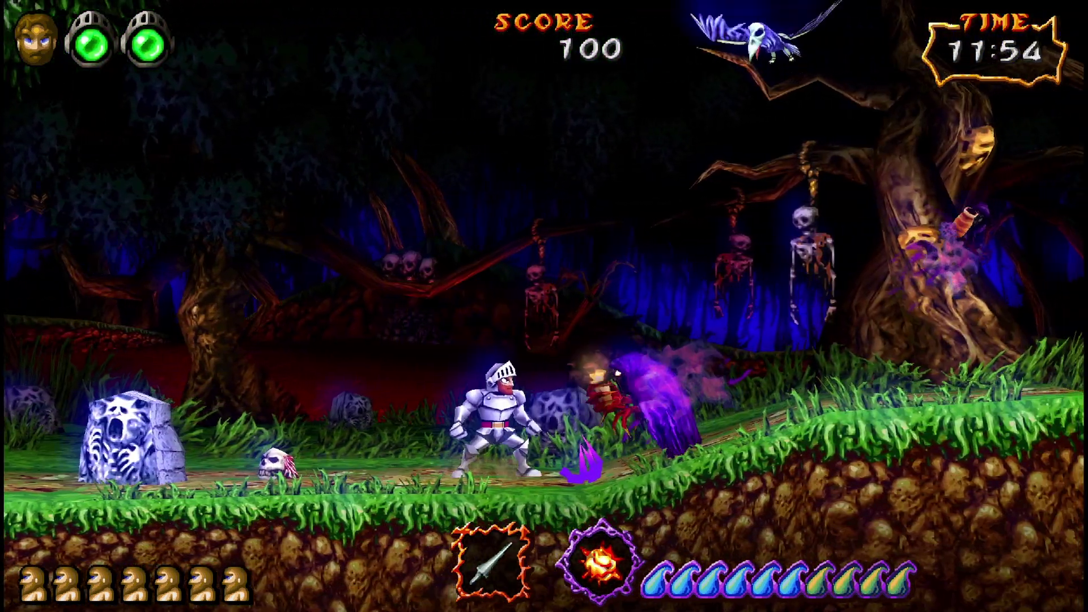
pyautogui.press('a')
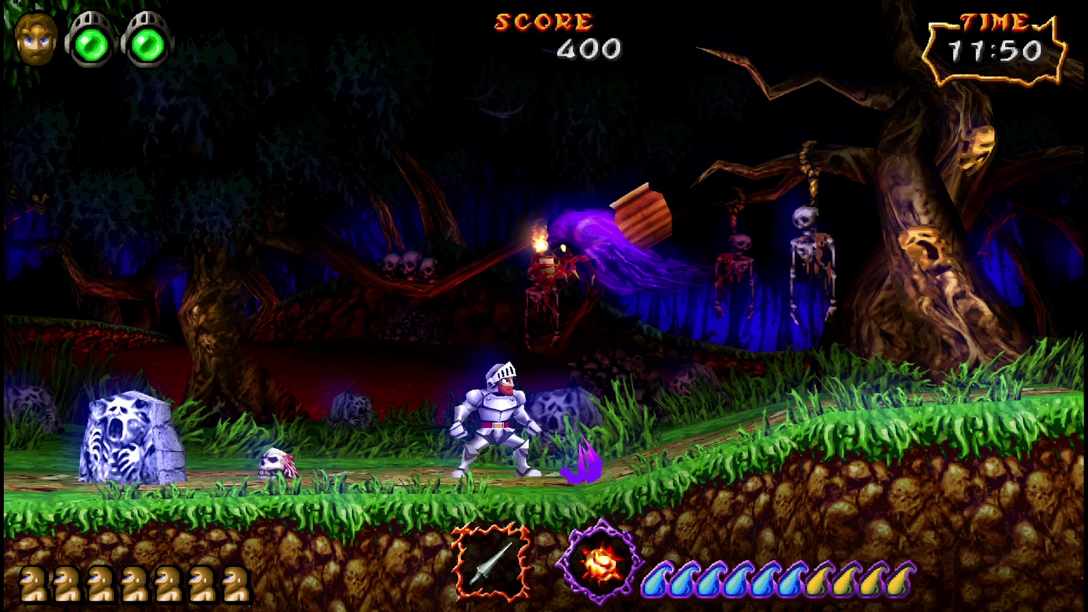
pyautogui.press('Right')
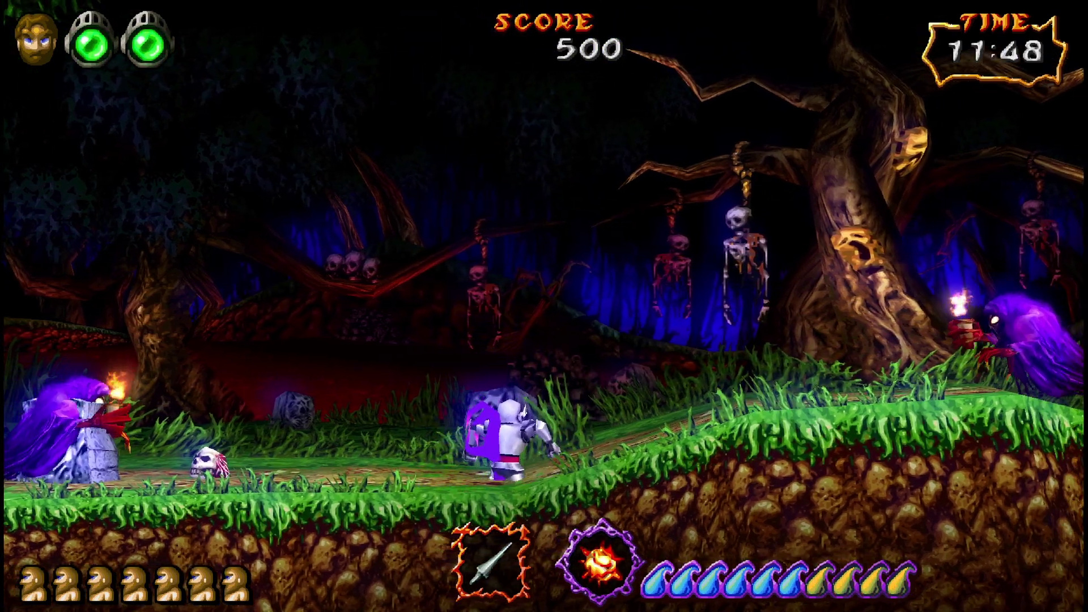
pyautogui.press('Left')
pyautogui.press('a')
pyautogui.press('a')
pyautogui.press('a')
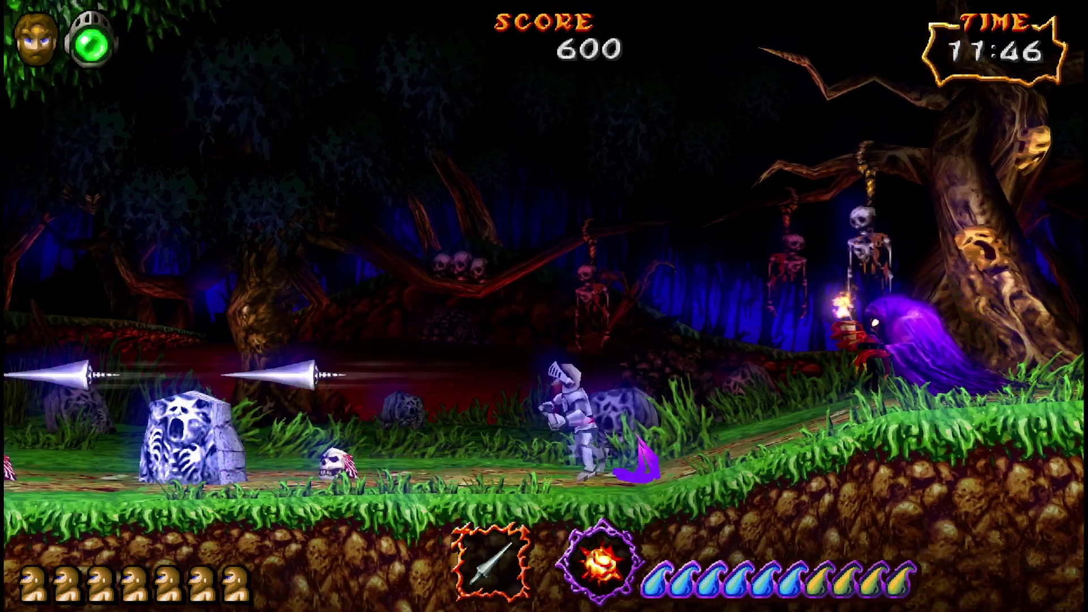
pyautogui.press('Left')
pyautogui.press('Right')
pyautogui.press('a')
pyautogui.press('a')
pyautogui.press('Down')
pyautogui.press('a')
pyautogui.press('a')
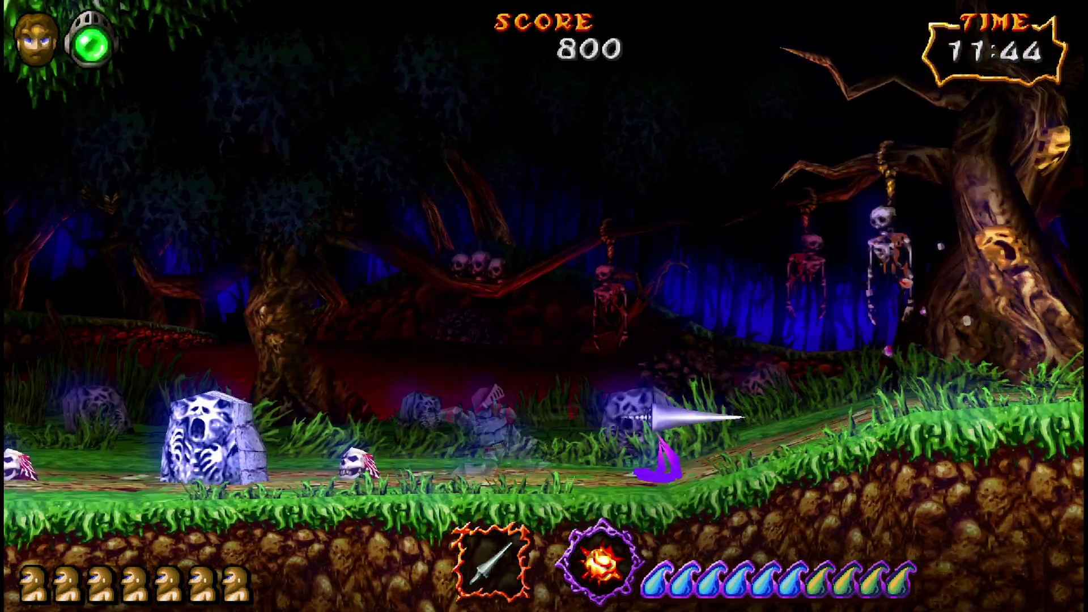
pyautogui.press('a')
pyautogui.press('Right')
pyautogui.press('z')
pyautogui.press('a')
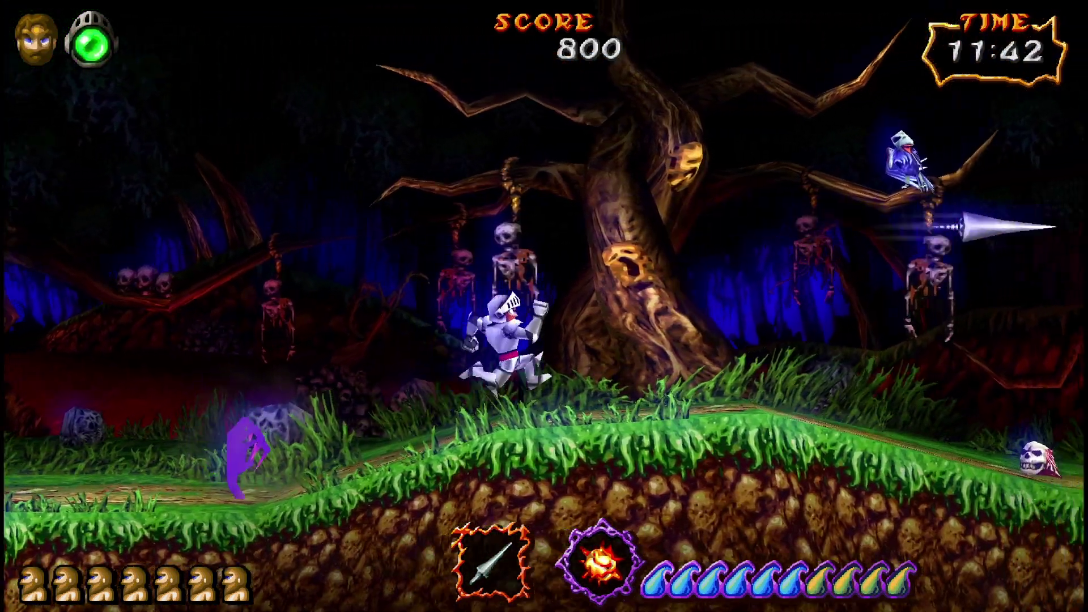
pyautogui.press('z')
pyautogui.press('a')
pyautogui.press('Right')
pyautogui.press('a')
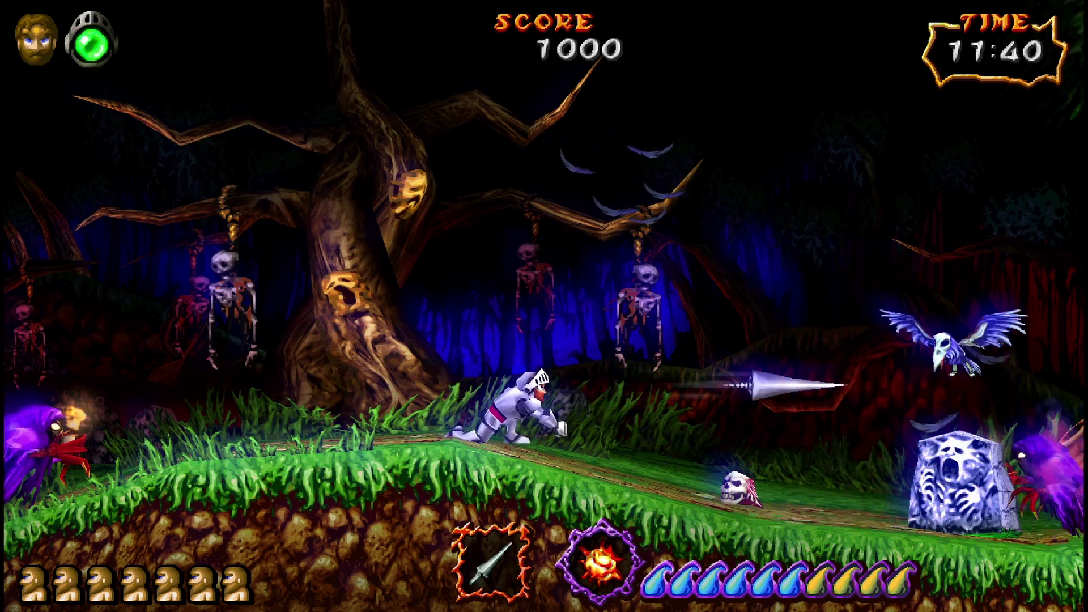